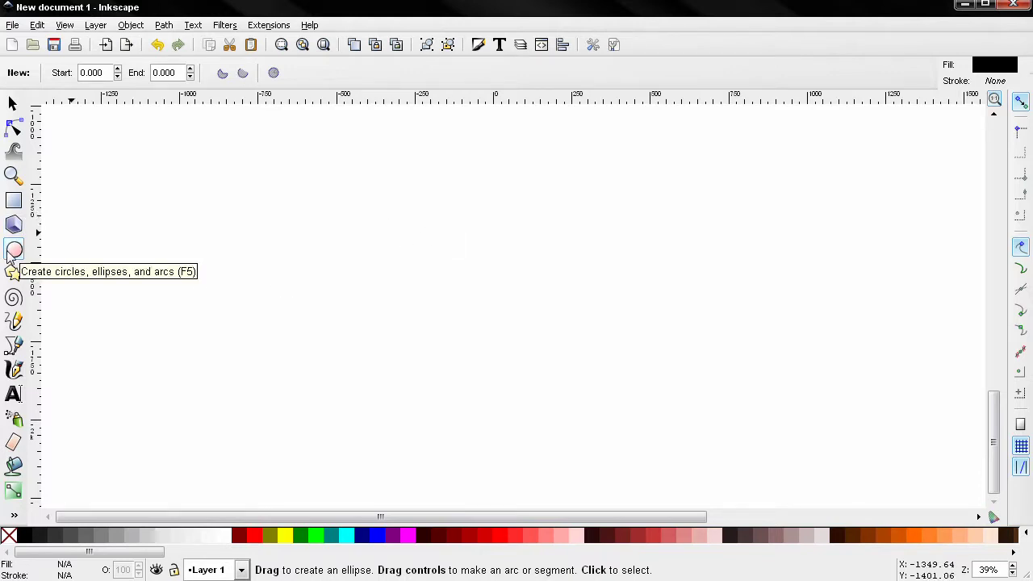
Step: Drag out a tall black ellipse, about 558 × 728 px, in the canvas centre
{"action": "left_click_drag", "start_coordinate": [398, 185], "coordinate": [578, 419]}
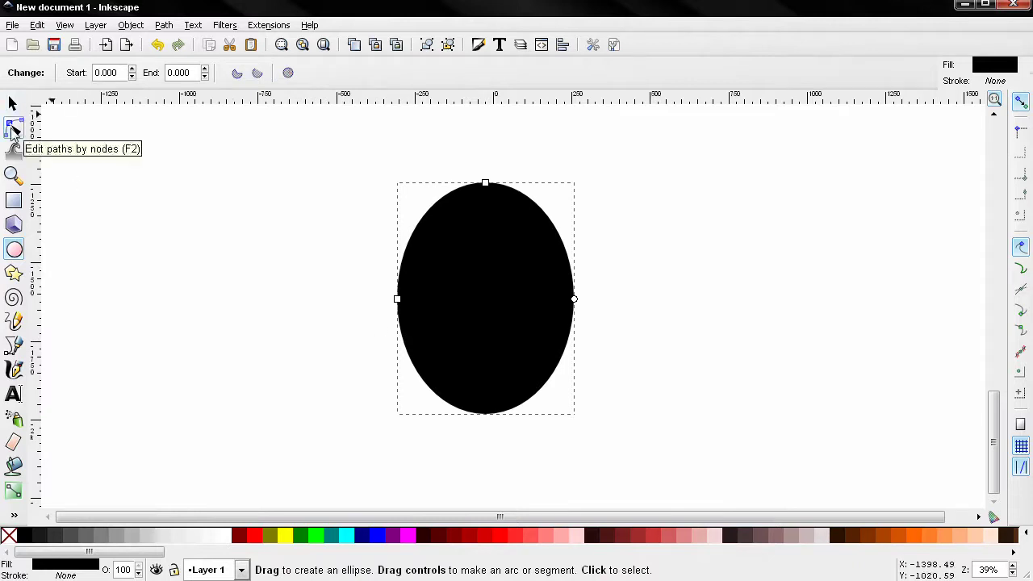
Step: Convert the ellipse to a path, lower its side nodes, and make the top node symmetric with shorter handles
{"action": "left_click", "coordinate": [14, 129]}
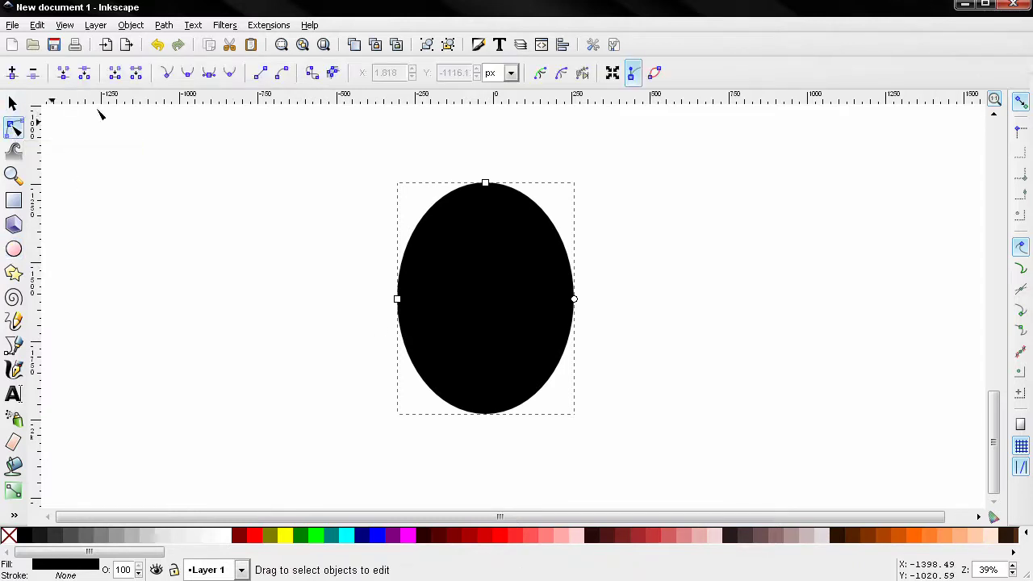
{"action": "left_click", "coordinate": [311, 74]}
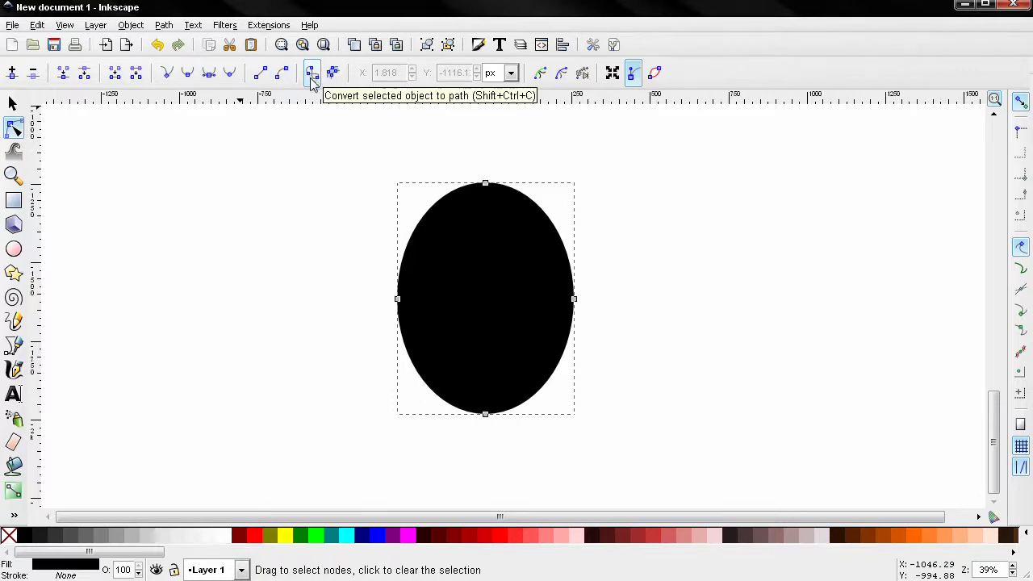
{"action": "left_click_drag", "start_coordinate": [376, 283], "coordinate": [576, 323]}
{"action": "left_click", "coordinate": [485, 184]}
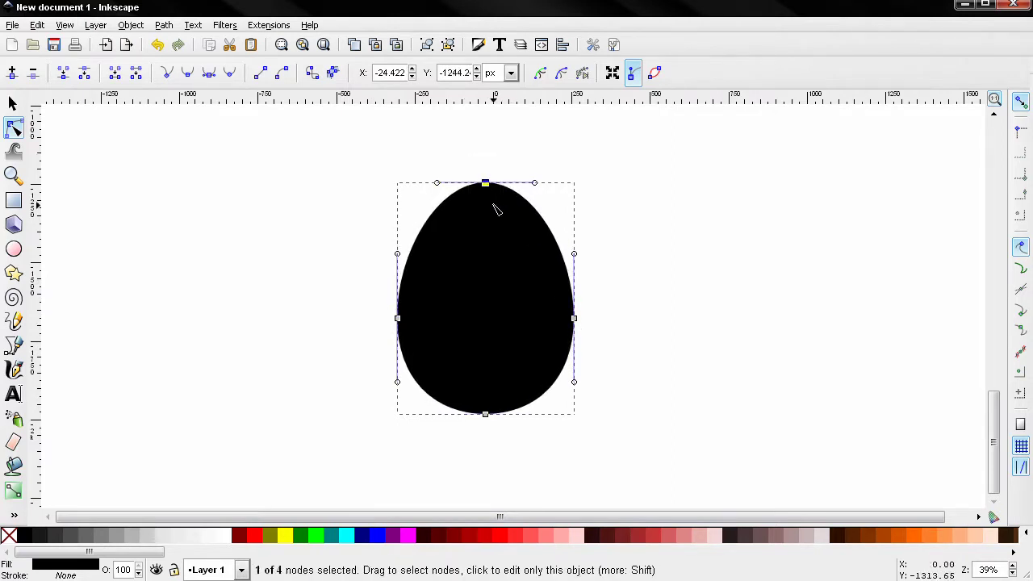
{"action": "left_click", "coordinate": [209, 74]}
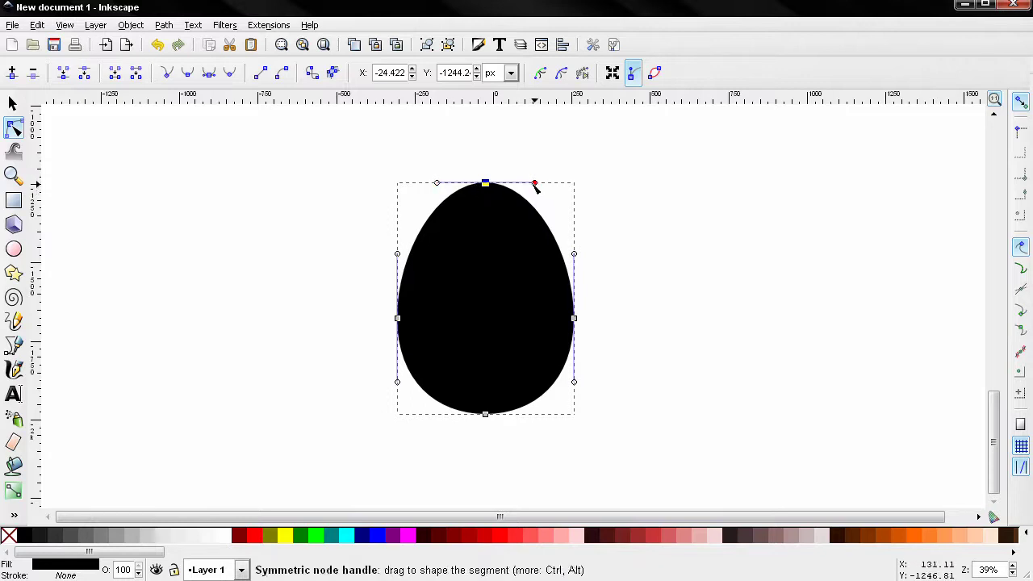
{"action": "left_click_drag", "start_coordinate": [534, 184], "coordinate": [530, 184]}
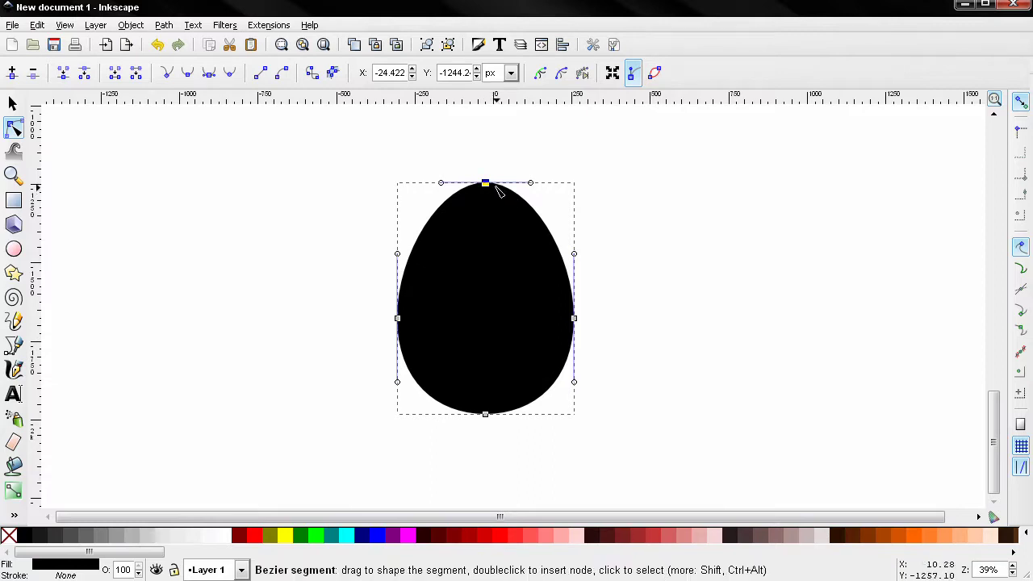
{"action": "left_click", "coordinate": [321, 195]}
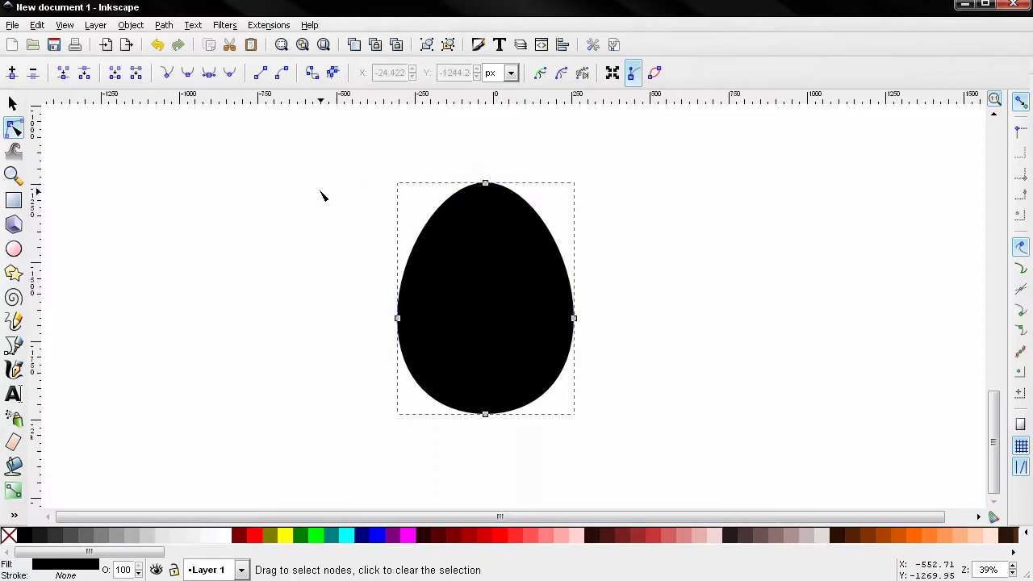
Step: Set the egg's fill to brown RGBA c17953ff in Fill and Stroke
{"action": "left_click_drag", "start_coordinate": [643, 280], "coordinate": [343, 244]}
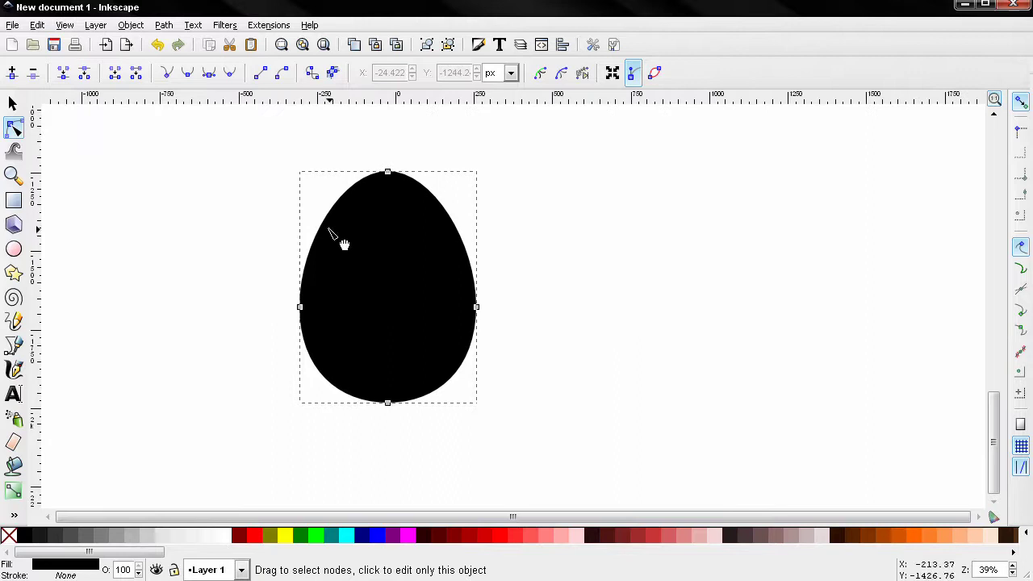
{"action": "left_click", "coordinate": [478, 44]}
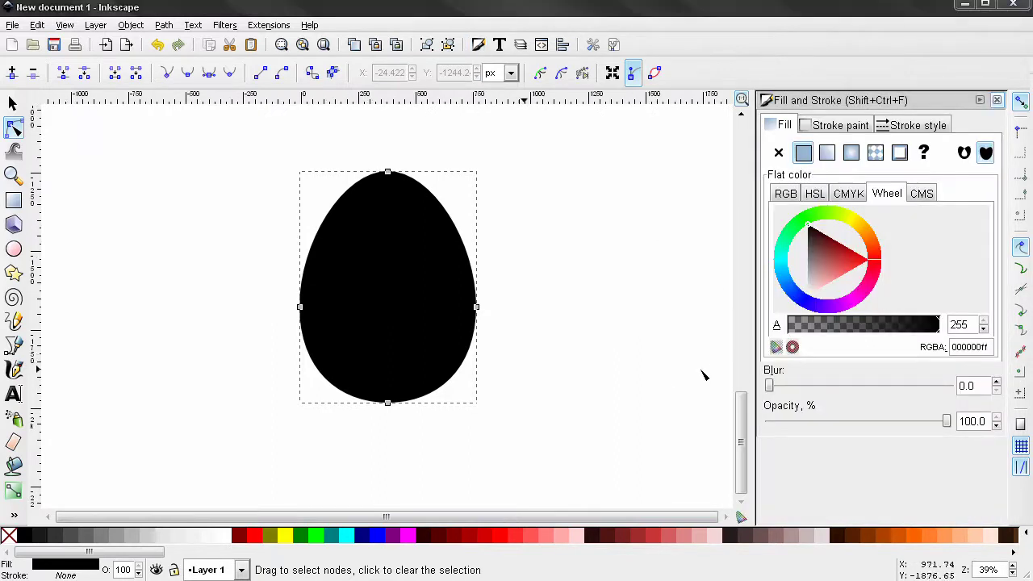
{"action": "left_click_drag", "start_coordinate": [980, 346], "coordinate": [958, 347]}
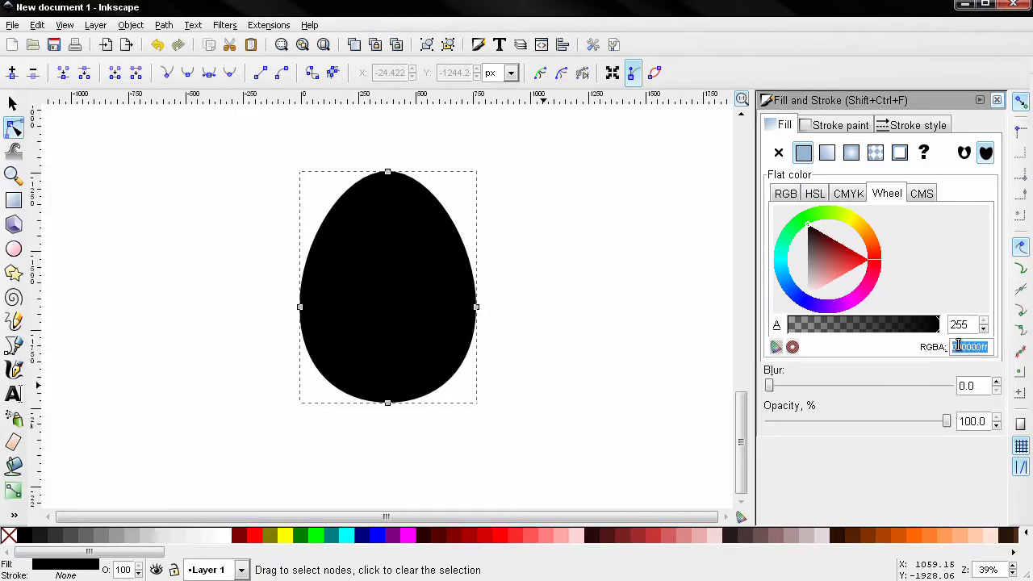
{"action": "type", "text": "c17953ff"}
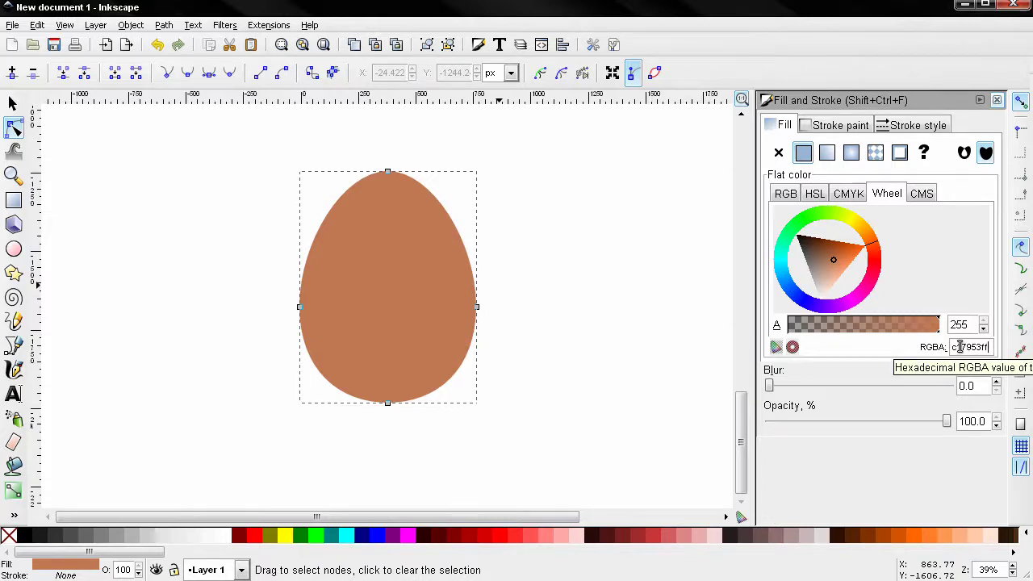
Step: Give the egg a flat-colour outline 3 px wide
{"action": "left_click", "coordinate": [833, 127]}
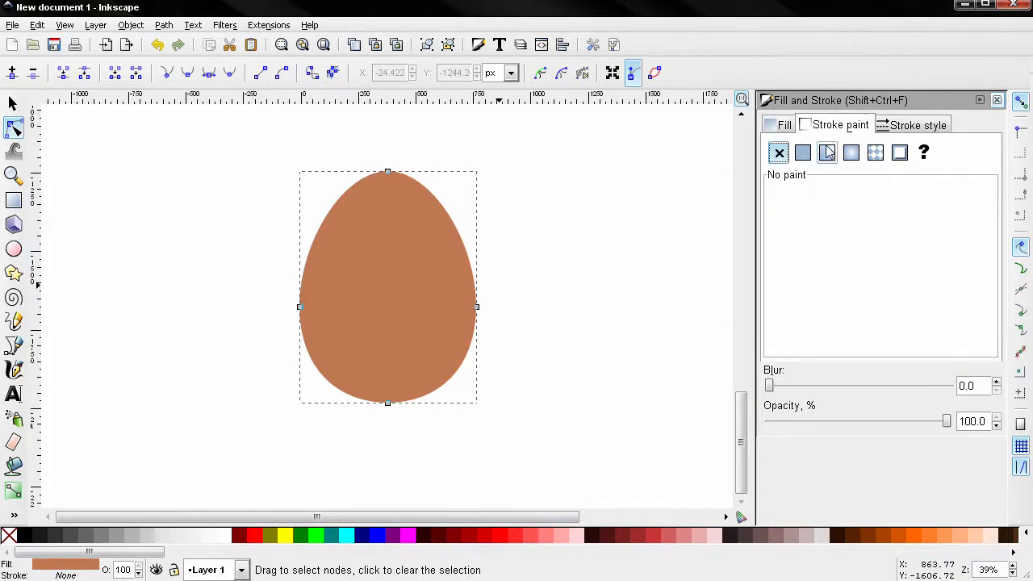
{"action": "left_click", "coordinate": [803, 155]}
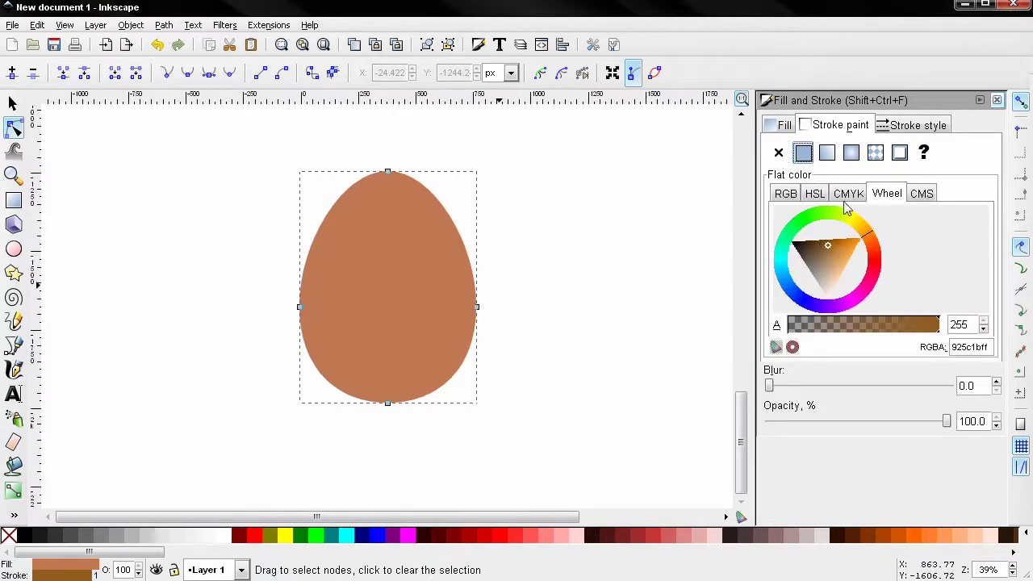
{"action": "left_click", "coordinate": [899, 129]}
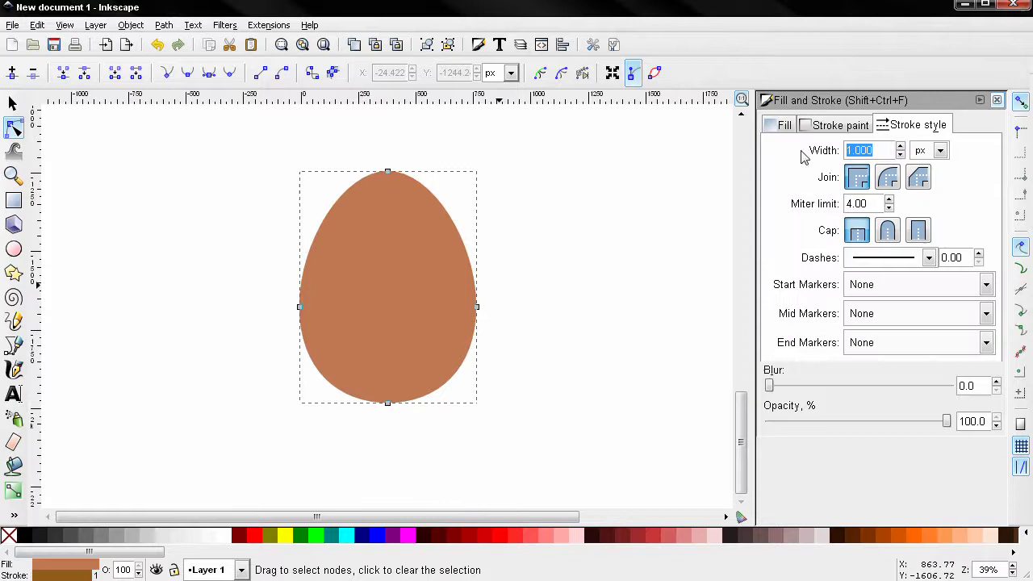
{"action": "type", "text": "3"}
{"action": "key", "text": "Return"}
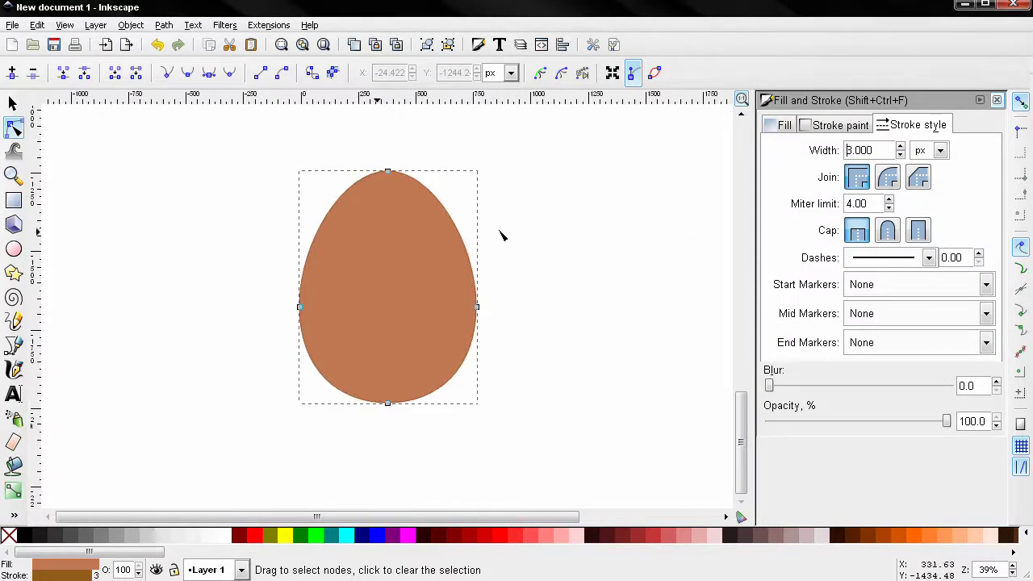
{"action": "scroll", "coordinate": [406, 194], "scroll_direction": "up", "scroll_amount": 4}
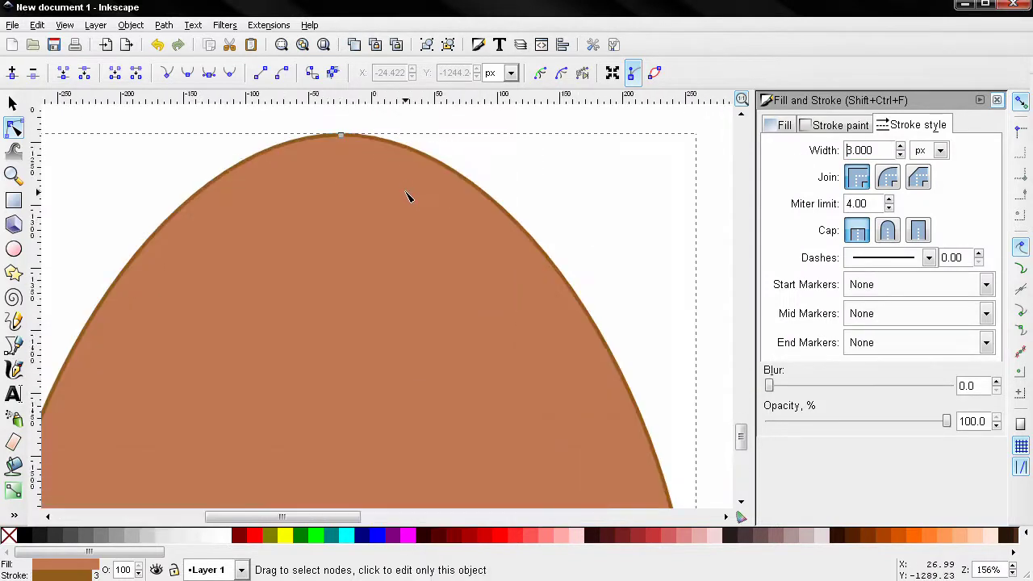
Step: Darken the outline colour to a deeper brown, a08624ff
{"action": "left_click", "coordinate": [857, 129]}
{"action": "left_click_drag", "start_coordinate": [836, 249], "coordinate": [832, 246]}
{"action": "scroll", "coordinate": [646, 240], "scroll_direction": "down", "scroll_amount": 2}
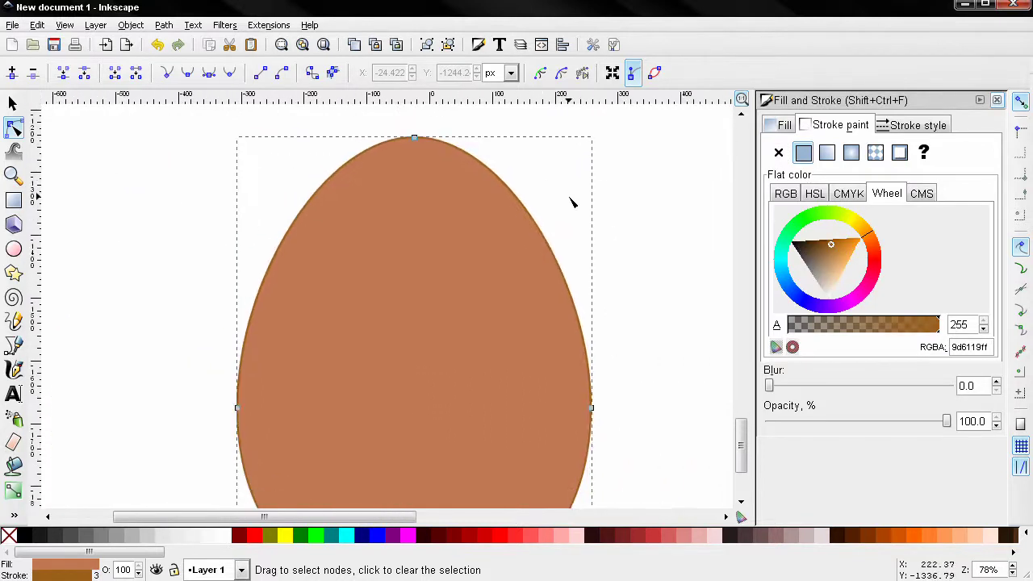
{"action": "scroll", "coordinate": [571, 200], "scroll_direction": "down", "scroll_amount": 1}
{"action": "mouse_move", "coordinate": [831, 247]}
{"action": "left_mouse_down"}
{"action": "mouse_move", "coordinate": [823, 251]}
{"action": "mouse_move", "coordinate": [832, 253]}
{"action": "left_mouse_up"}
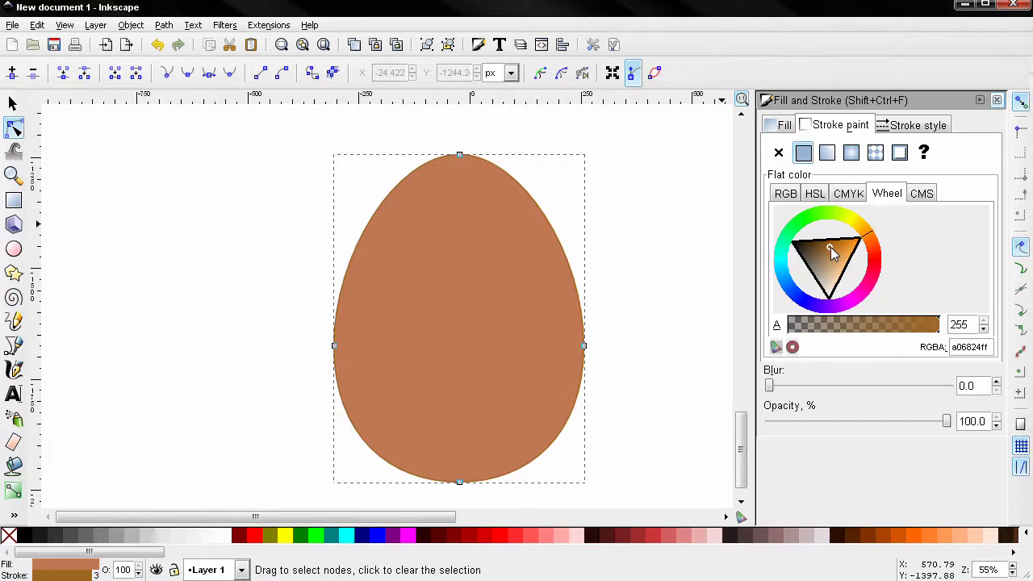
Step: Reduce the outline width to 1 px
{"action": "left_click", "coordinate": [919, 128]}
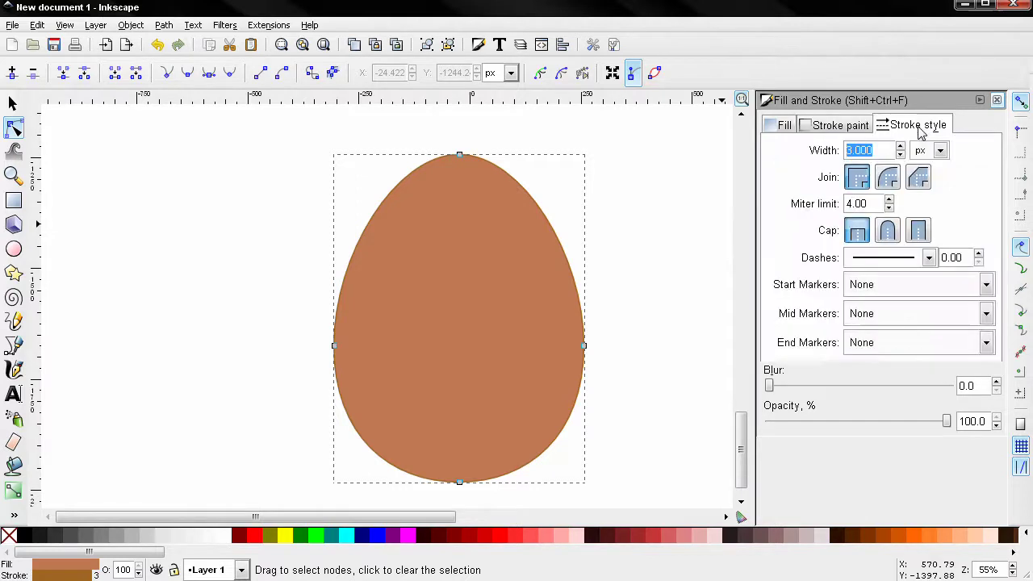
{"action": "type", "text": "1"}
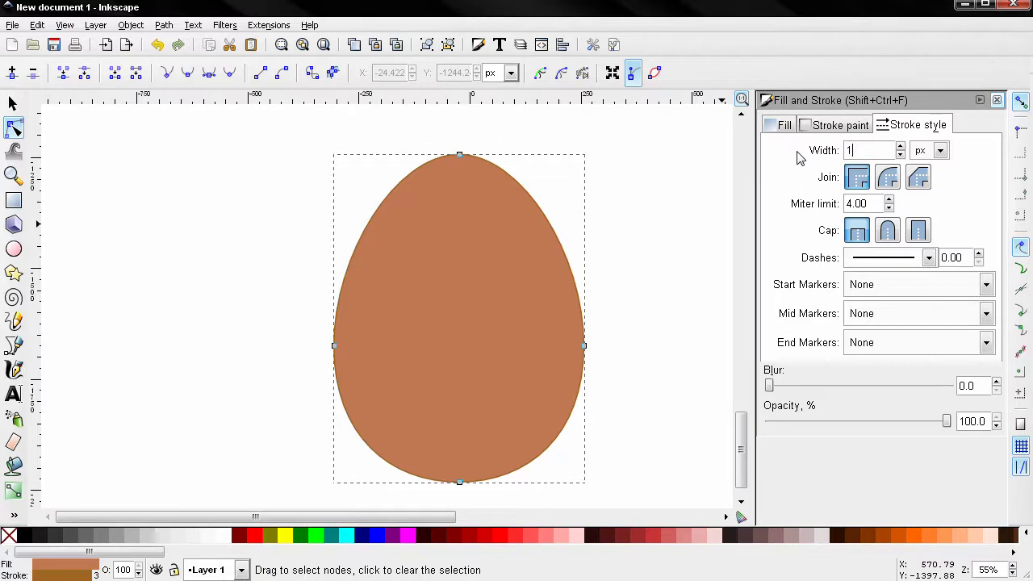
{"action": "key", "text": "Return"}
{"action": "scroll", "coordinate": [553, 208], "scroll_direction": "up", "scroll_amount": 2, "text": "ctrl"}
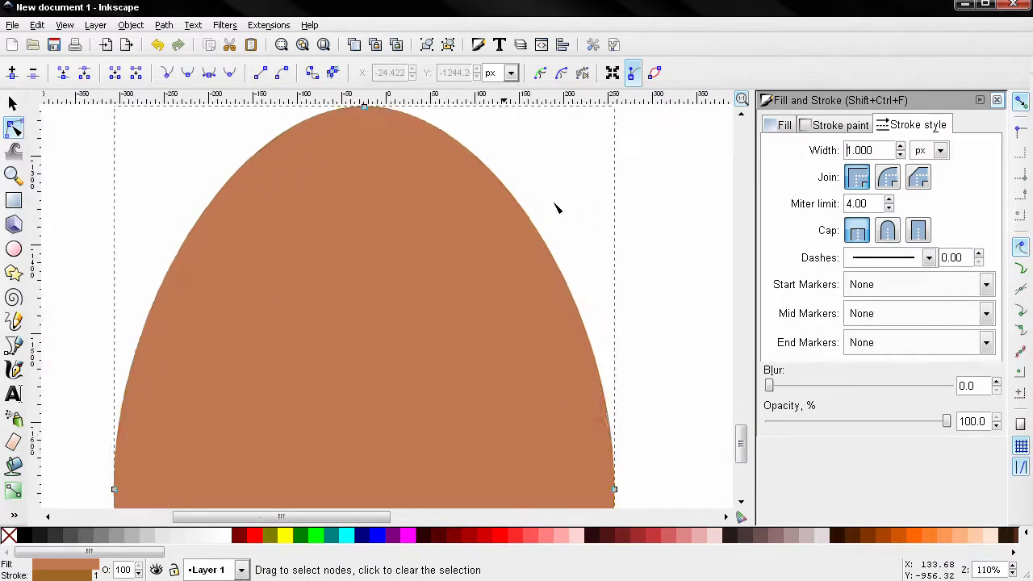
{"action": "scroll", "coordinate": [553, 208], "scroll_direction": "down", "scroll_amount": 2, "text": "ctrl"}
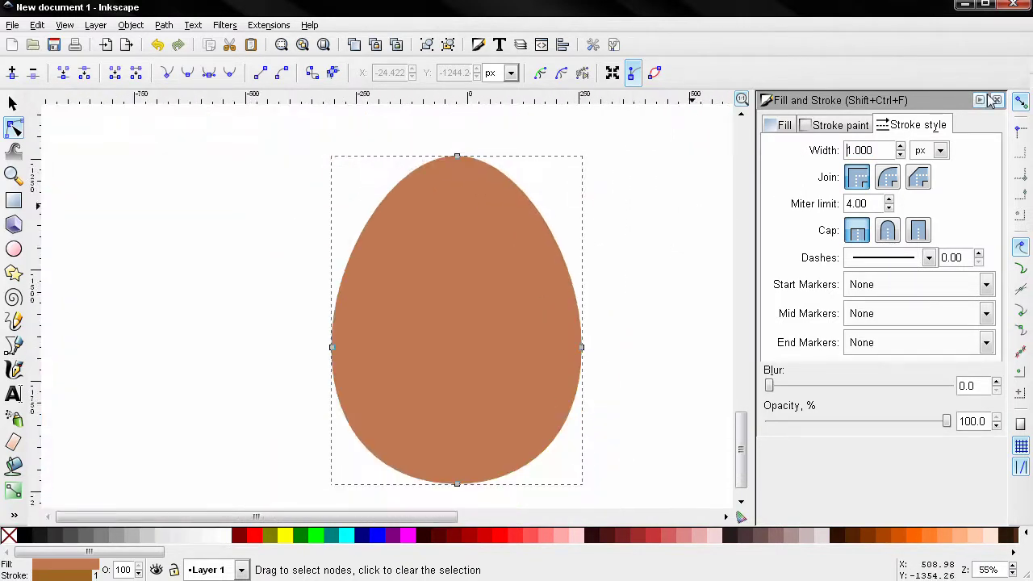
{"action": "mouse_move", "coordinate": [673, 277]}
{"action": "left_mouse_down"}
{"action": "mouse_move", "coordinate": [647, 234]}
{"action": "mouse_move", "coordinate": [634, 261]}
{"action": "left_mouse_up"}
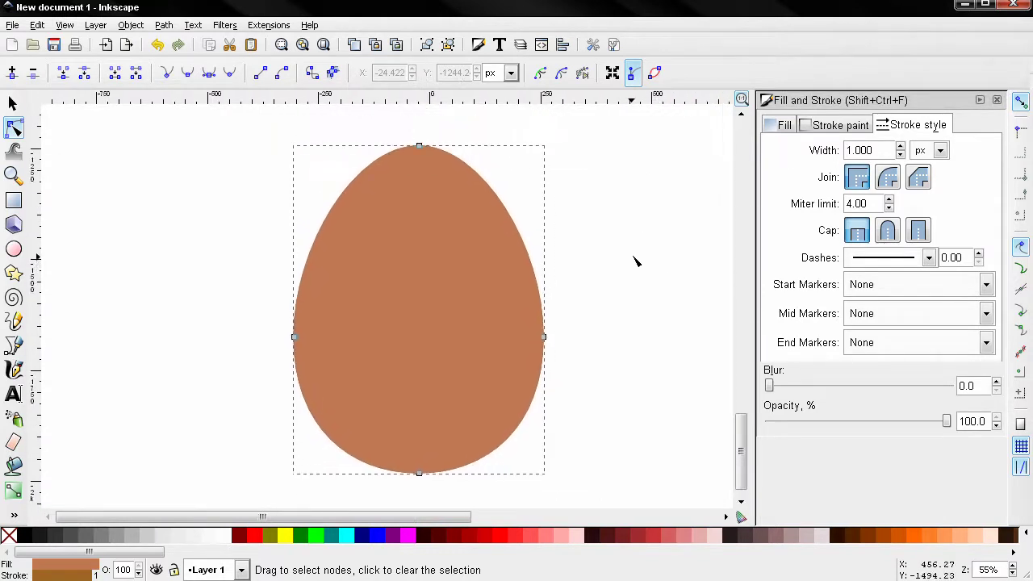
Step: Remove the egg's outline and change its fill to light tan e3ab75ff
{"action": "left_click", "coordinate": [831, 125]}
{"action": "left_click", "coordinate": [779, 152]}
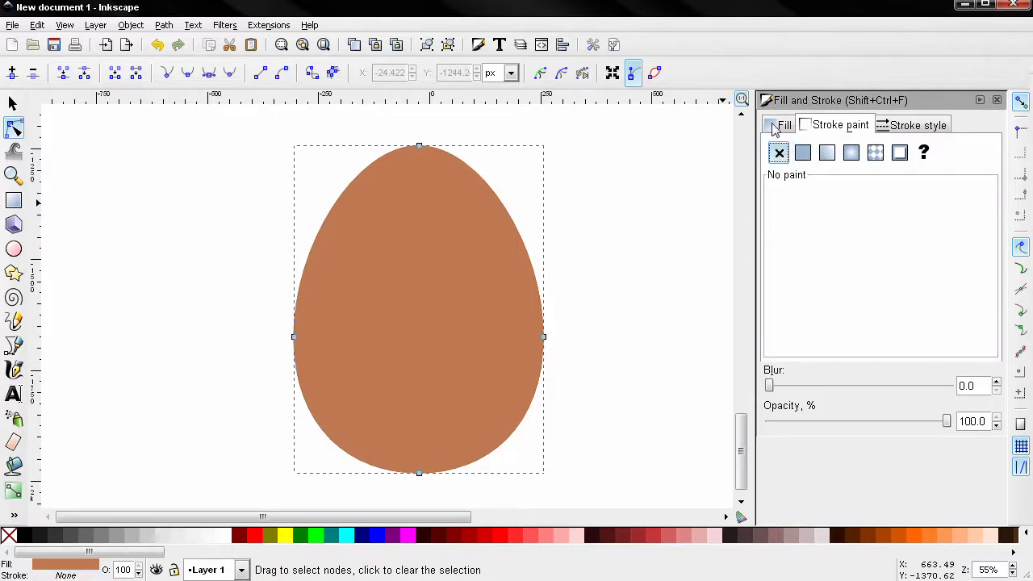
{"action": "left_click", "coordinate": [775, 126]}
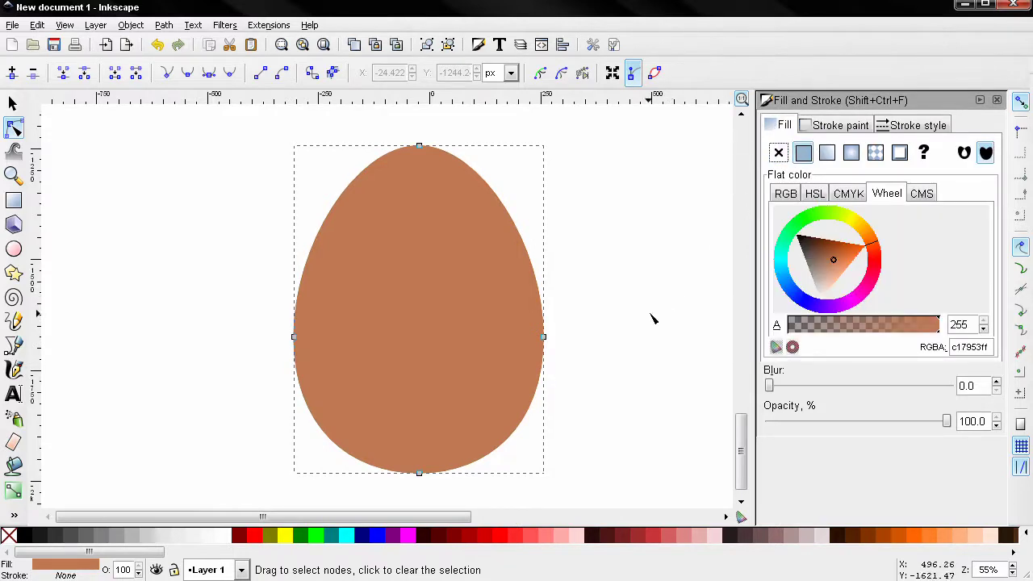
{"action": "double_click", "coordinate": [964, 345]}
{"action": "type", "text": "e3ab75ff"}
{"action": "key", "text": "Return"}
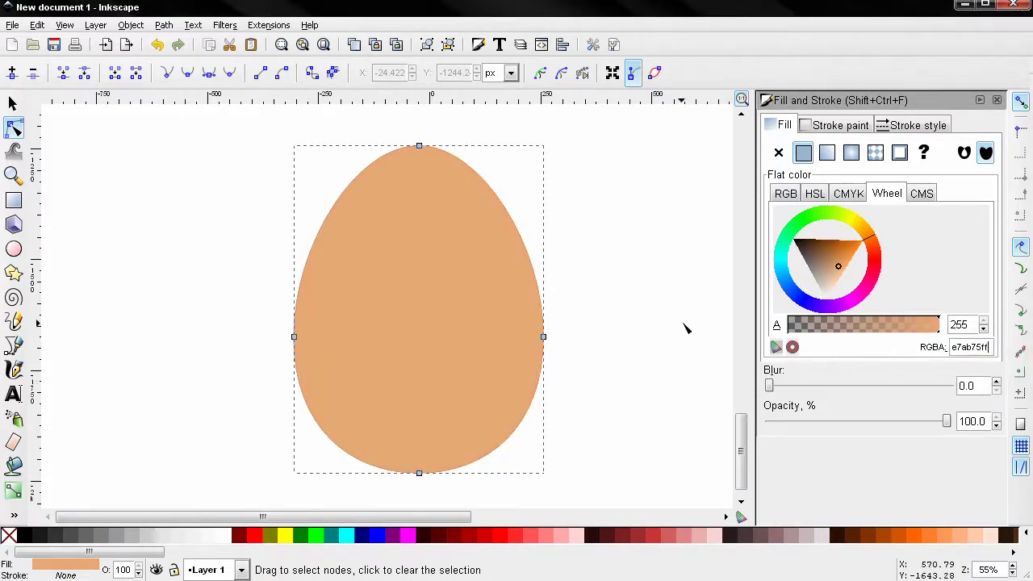
Step: Turn the fill into a radial gradient and zoom in to inspect the shading
{"action": "left_click", "coordinate": [851, 153]}
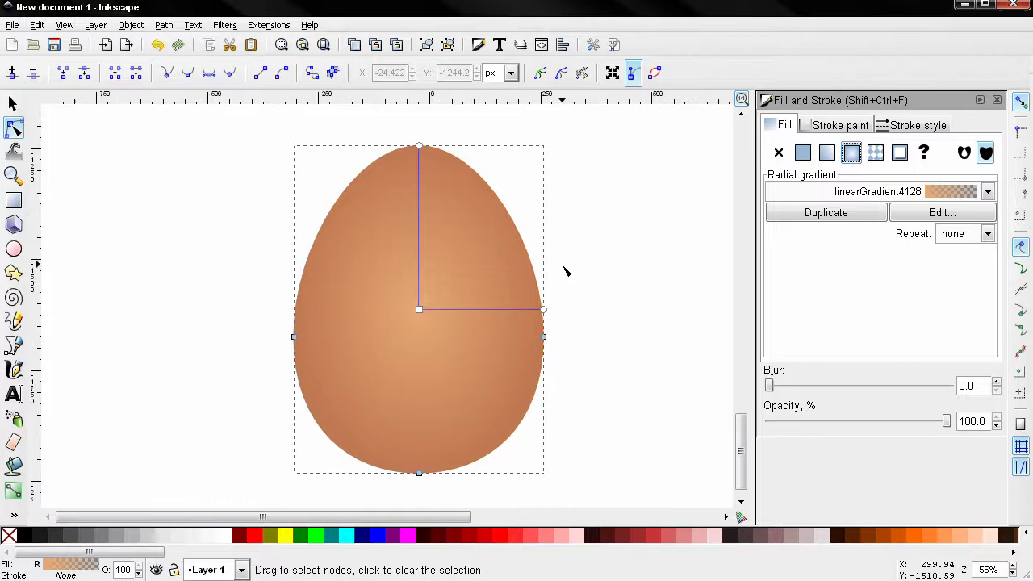
{"action": "left_click", "coordinate": [634, 287]}
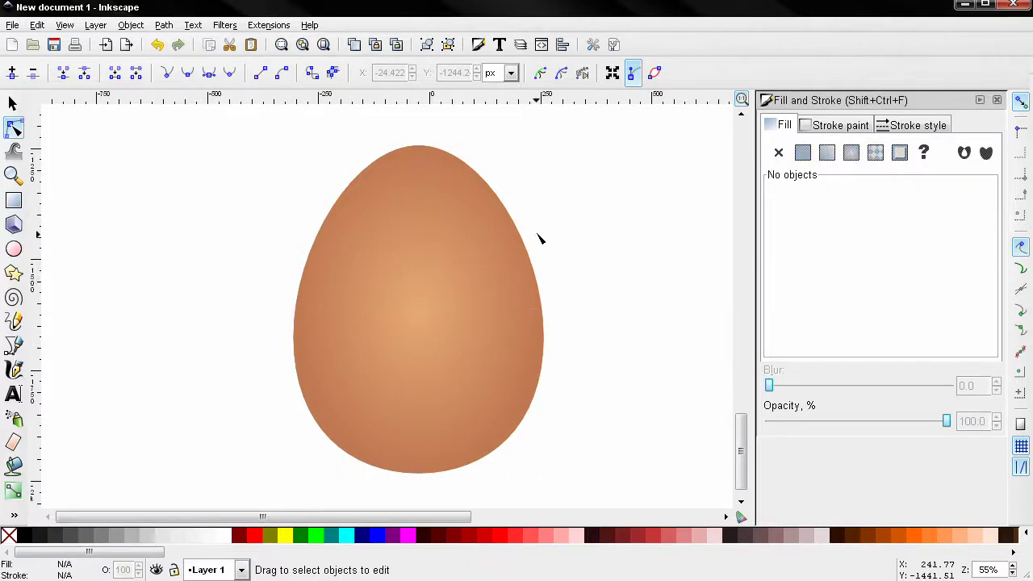
{"action": "key", "text": "z"}
{"action": "left_click_drag", "start_coordinate": [503, 219], "coordinate": [550, 274]}
{"action": "scroll", "coordinate": [489, 272], "scroll_direction": "down", "scroll_amount": 5}
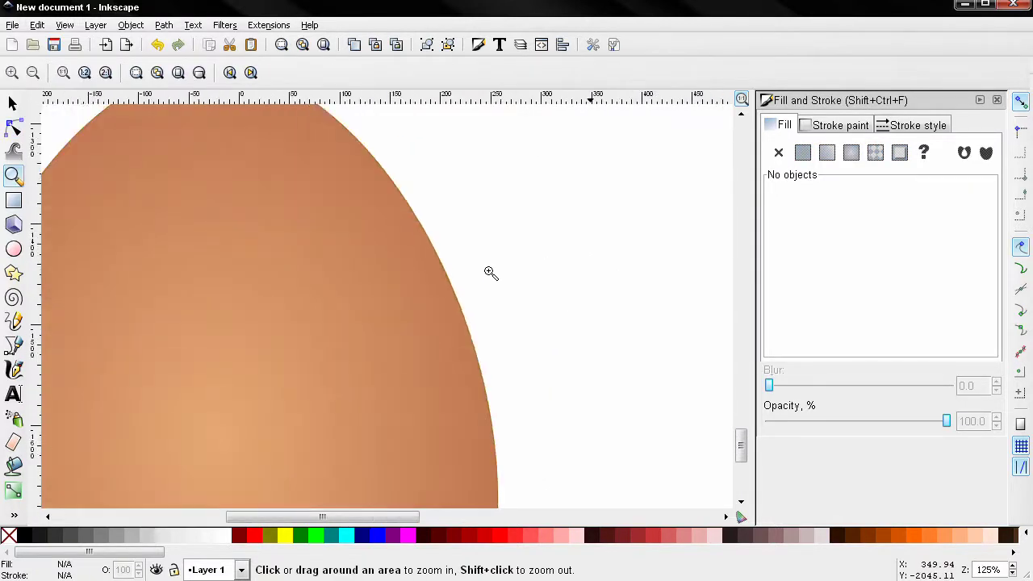
{"action": "scroll", "coordinate": [489, 303], "scroll_direction": "down", "scroll_amount": 2}
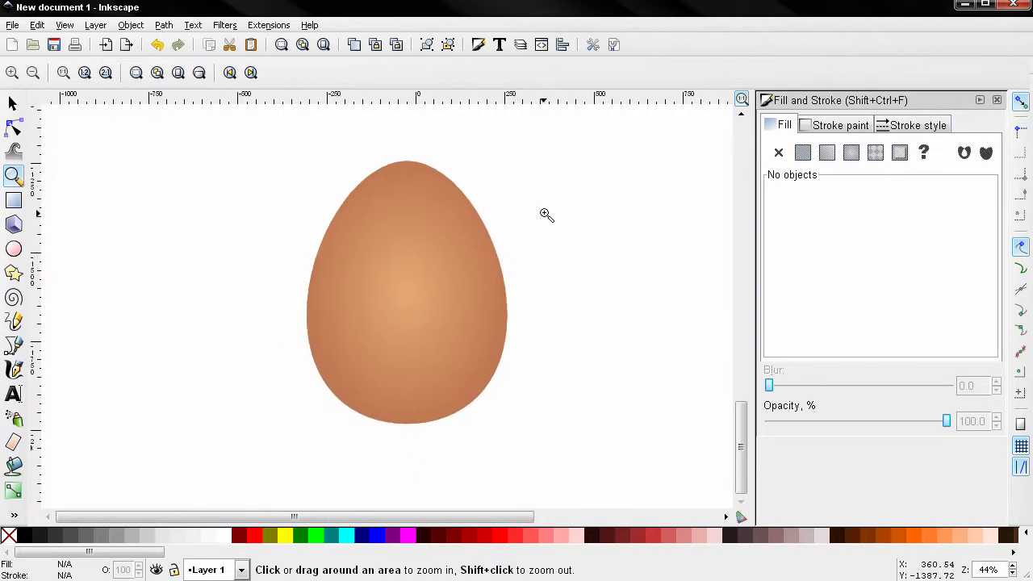
Step: Lower the gradient-shaded egg and select the flat egg copy on top
{"action": "left_click", "coordinate": [13, 103]}
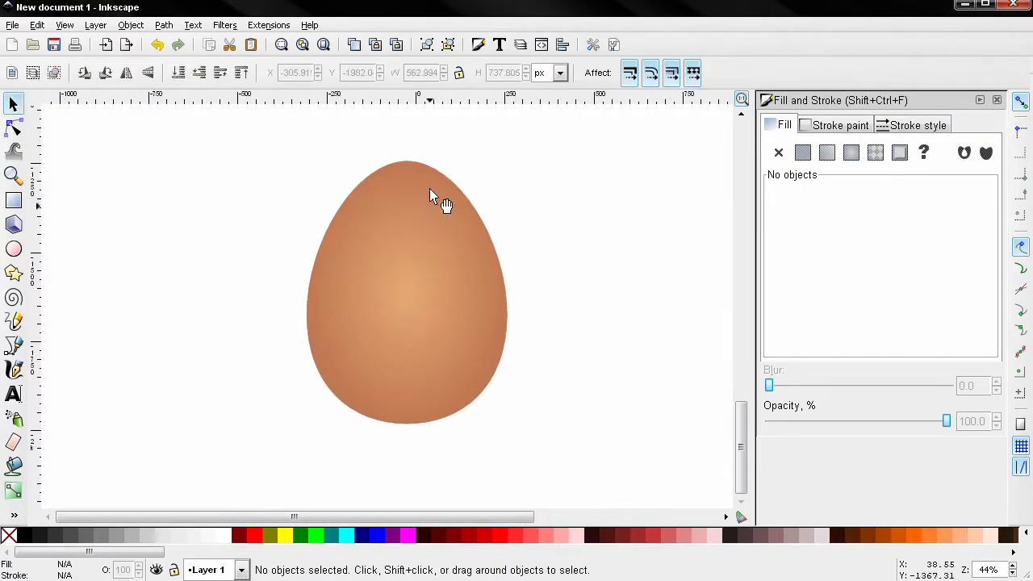
{"action": "left_click", "coordinate": [418, 223]}
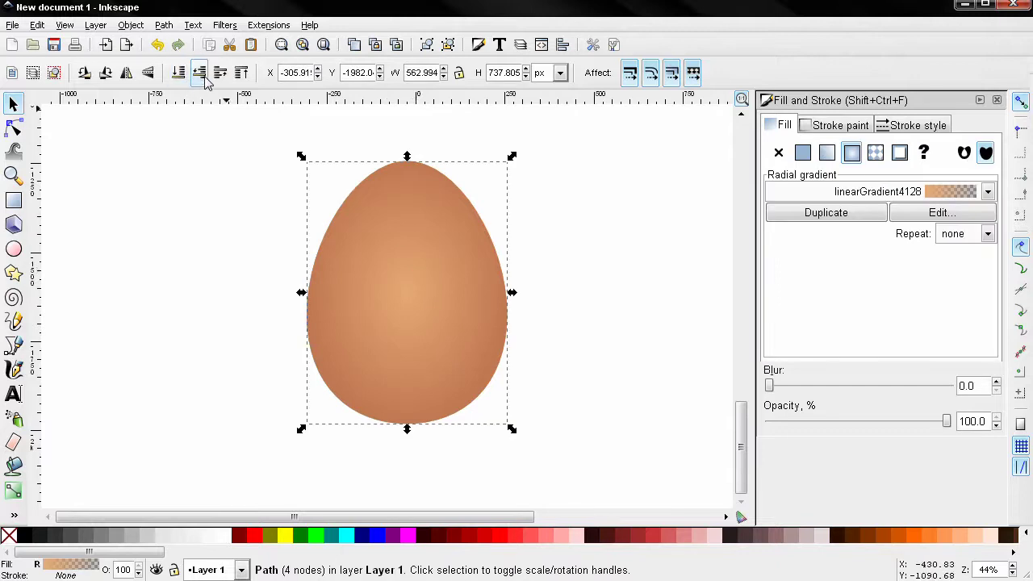
{"action": "left_click", "coordinate": [201, 73]}
{"action": "left_click", "coordinate": [246, 239]}
{"action": "left_click", "coordinate": [402, 270]}
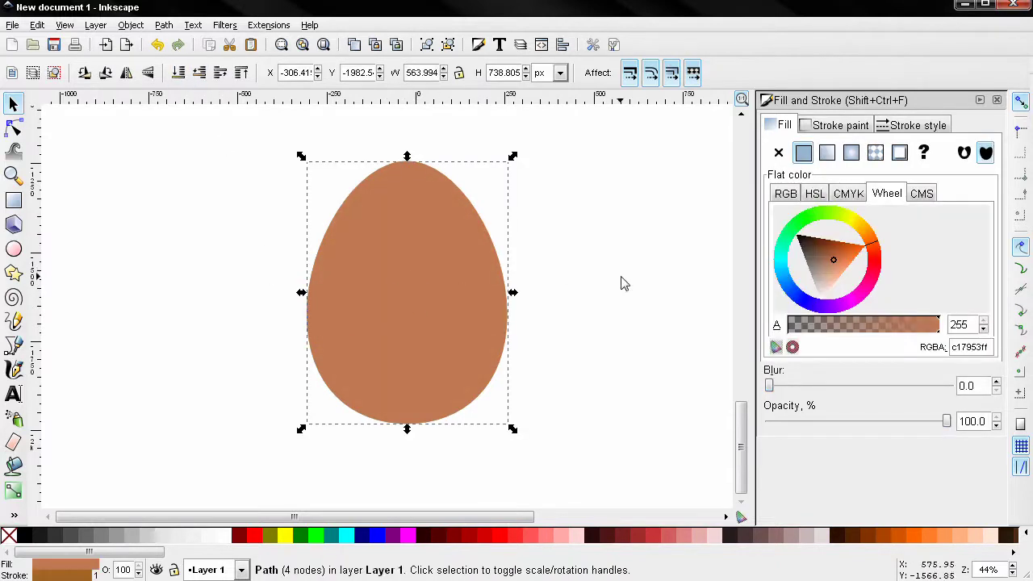
{"action": "key", "text": "ctrl"}
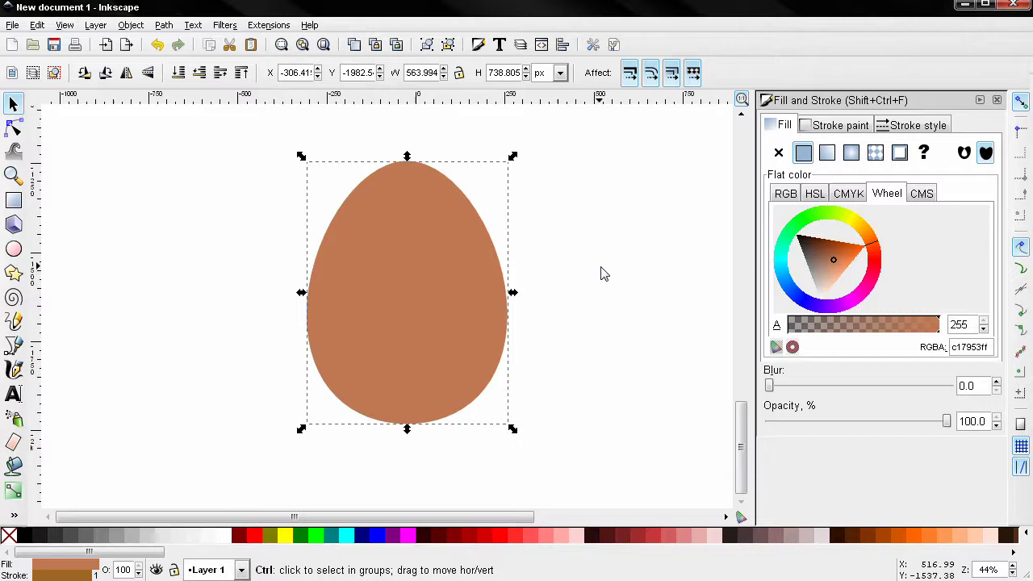
Step: Remove the flat egg's outline and apply the Noise transparency filter
{"action": "left_click", "coordinate": [843, 127]}
{"action": "left_click", "coordinate": [779, 154]}
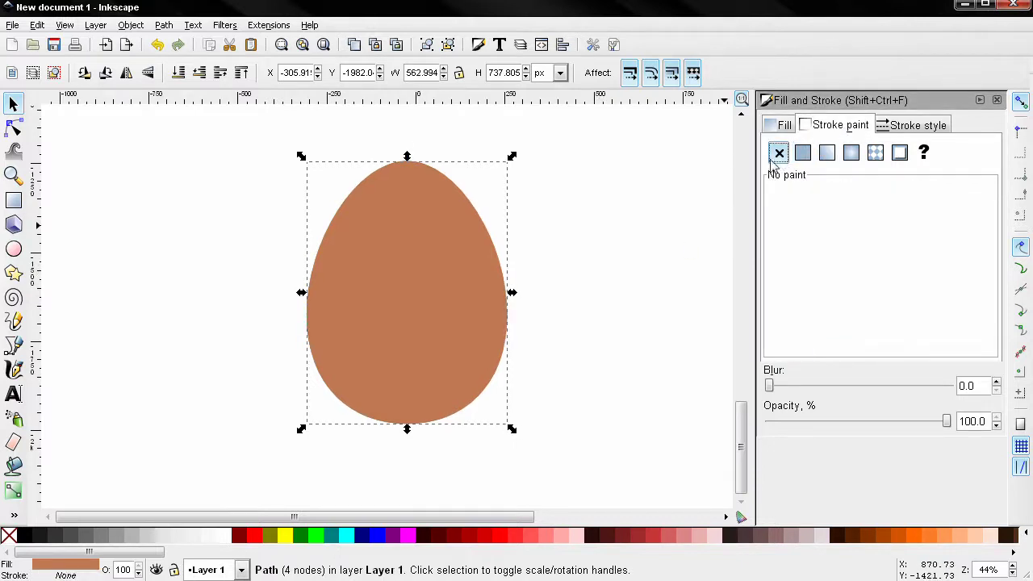
{"action": "left_click", "coordinate": [781, 128]}
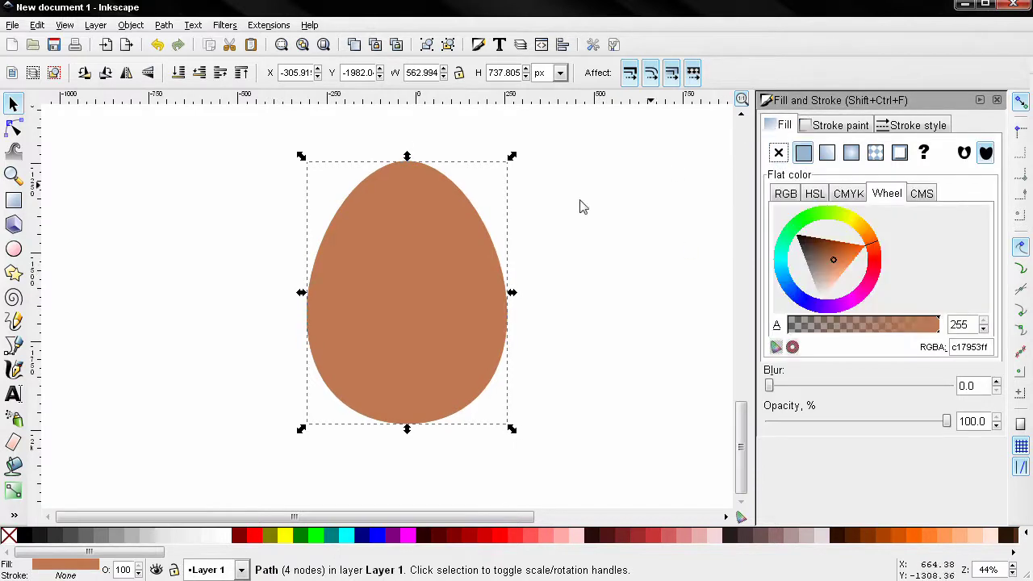
{"action": "left_click", "coordinate": [236, 26]}
{"action": "mouse_move", "coordinate": [246, 44]}
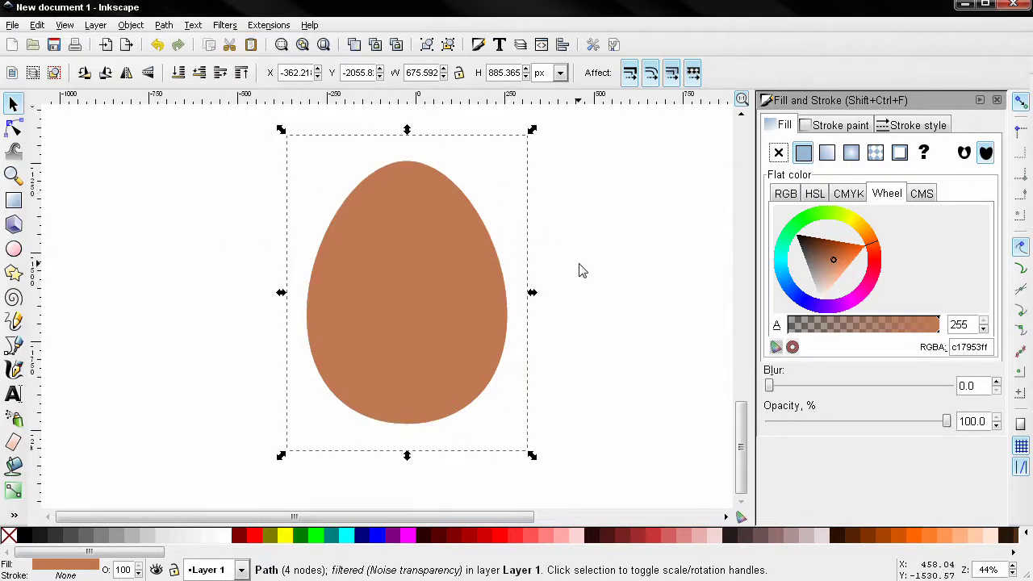
Step: Set the flat egg's fill to orange-brown aa6122ff
{"action": "left_click", "coordinate": [826, 251]}
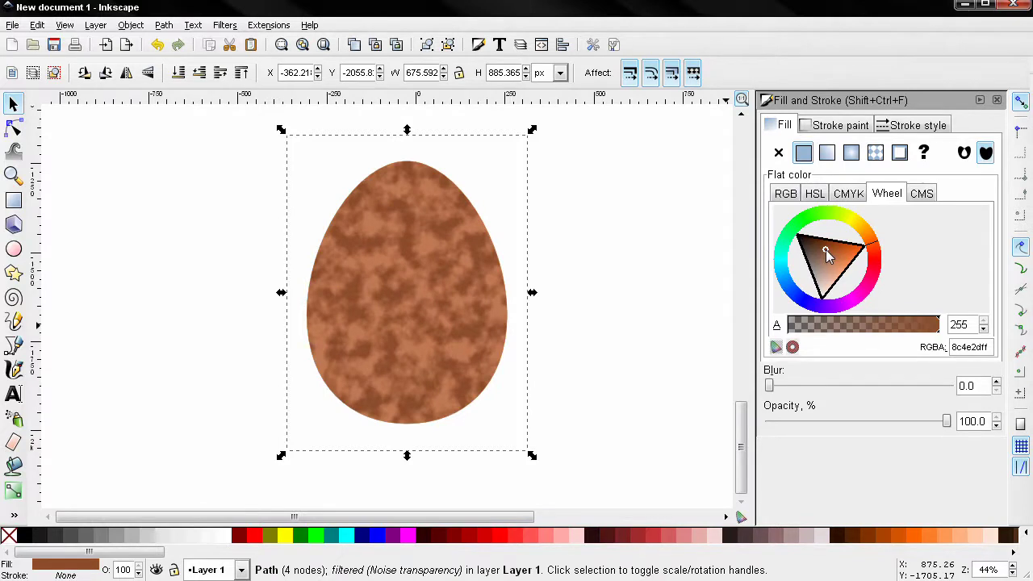
{"action": "double_click", "coordinate": [981, 347]}
{"action": "type", "text": "aa6122ff"}
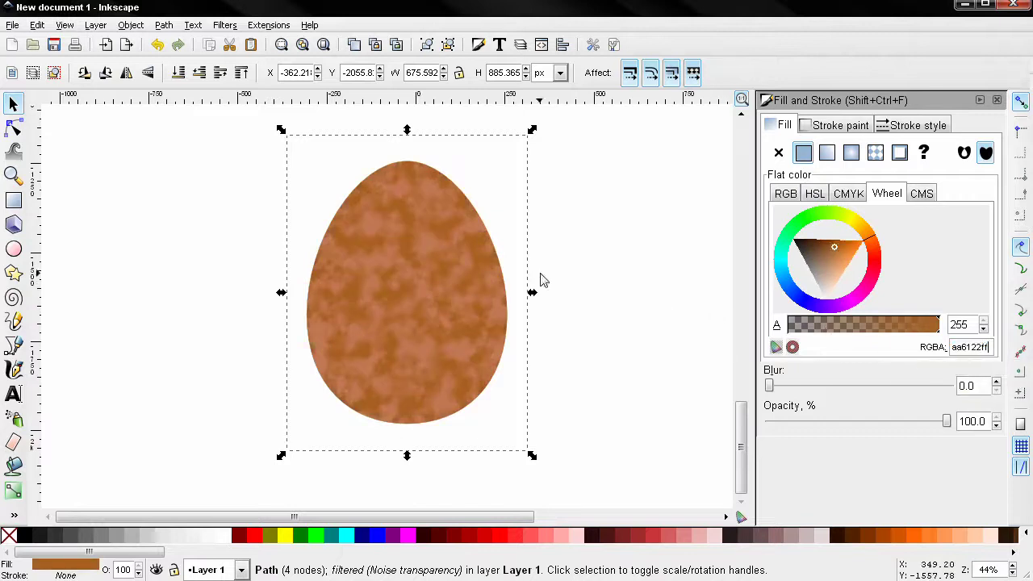
{"action": "left_click", "coordinate": [997, 100]}
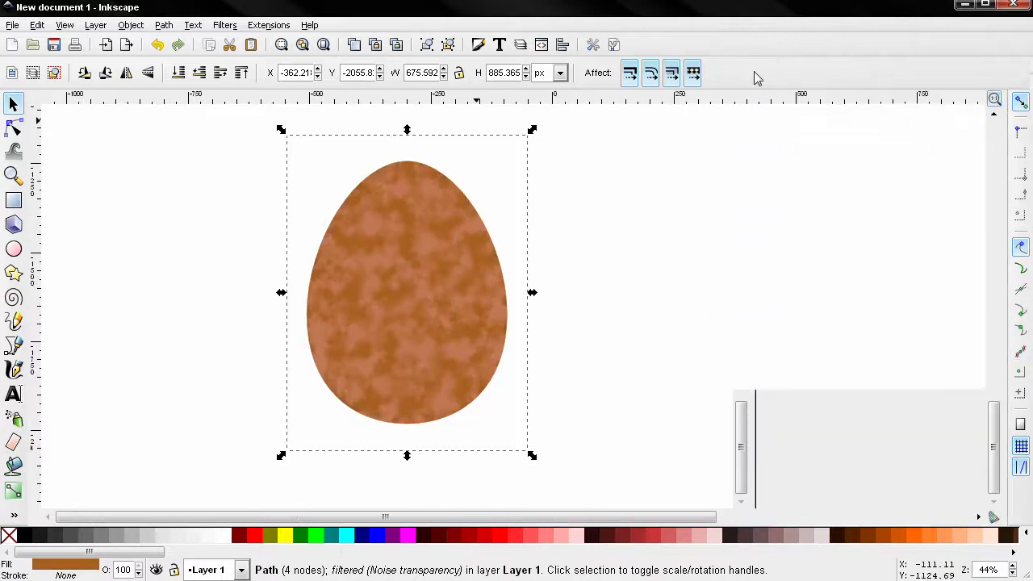
Step: In the Filter Editor, set filter4138's noise to Turbulence with base frequency 0.081
{"action": "left_click", "coordinate": [216, 28]}
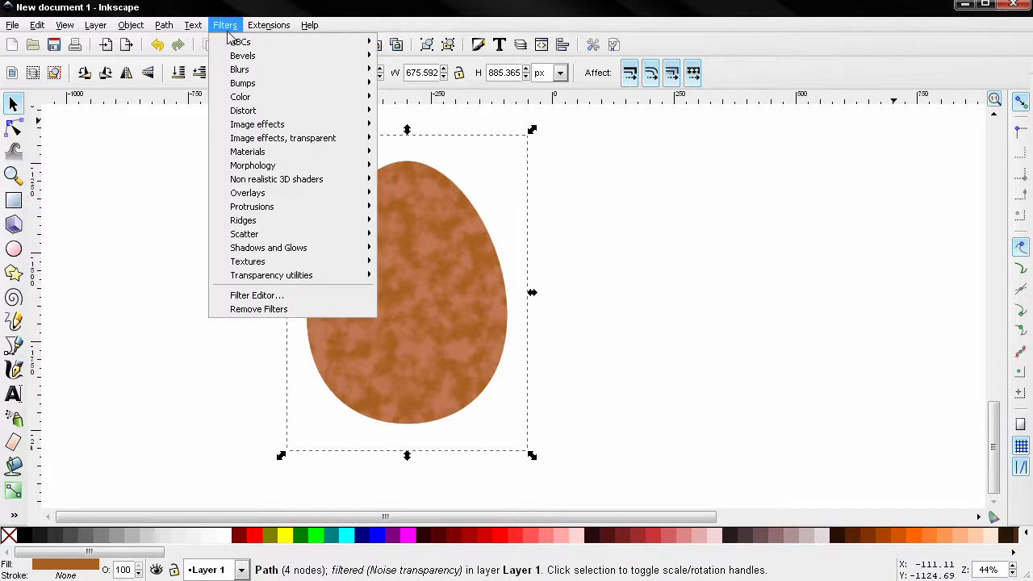
{"action": "left_click", "coordinate": [293, 296]}
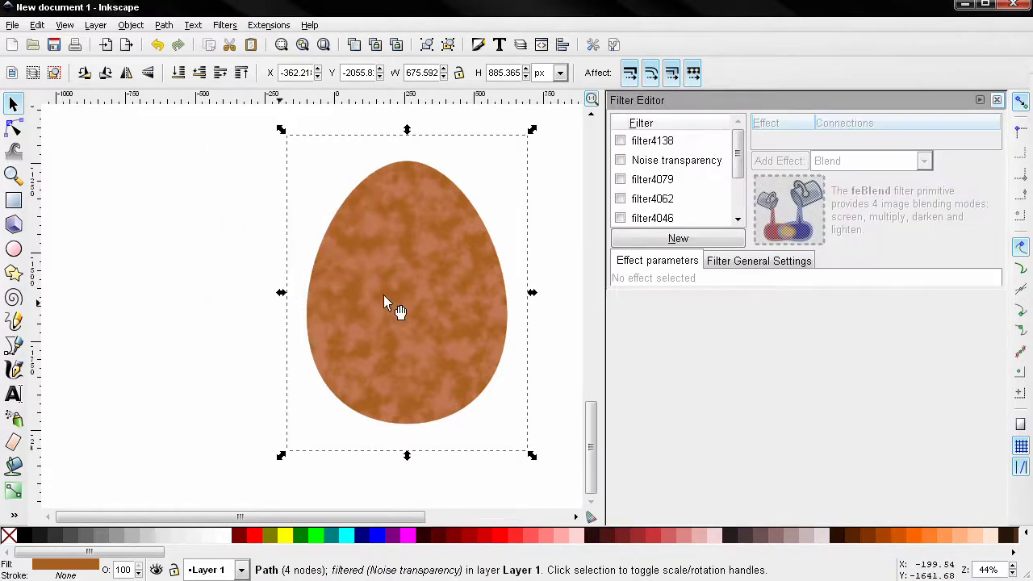
{"action": "left_click", "coordinate": [620, 141]}
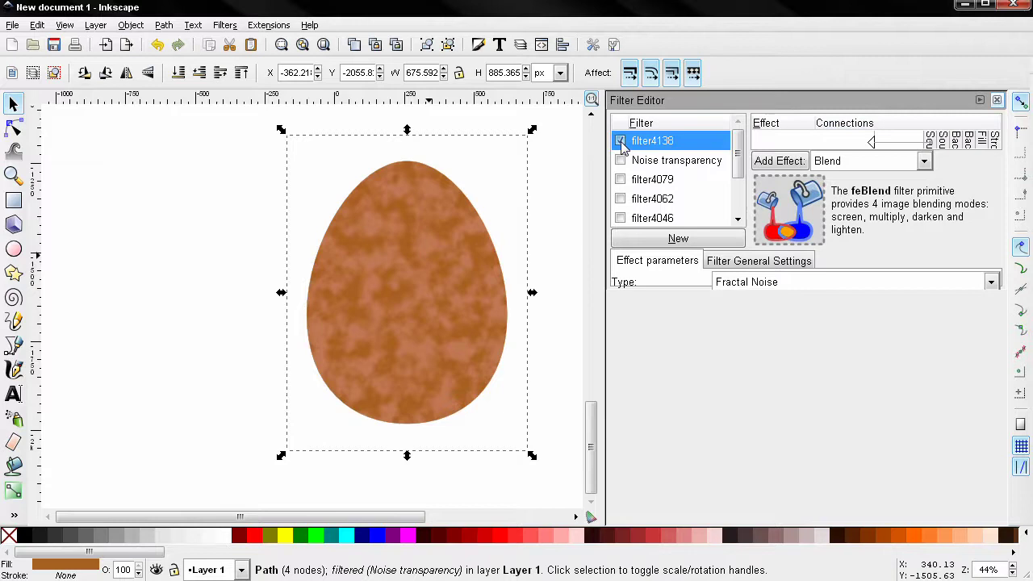
{"action": "left_click", "coordinate": [758, 287]}
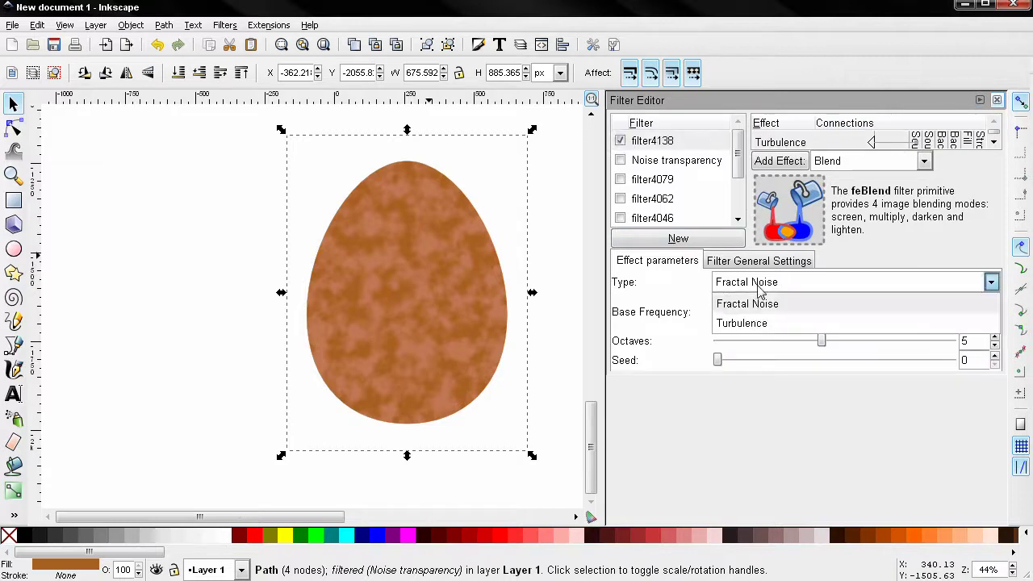
{"action": "left_click", "coordinate": [744, 325]}
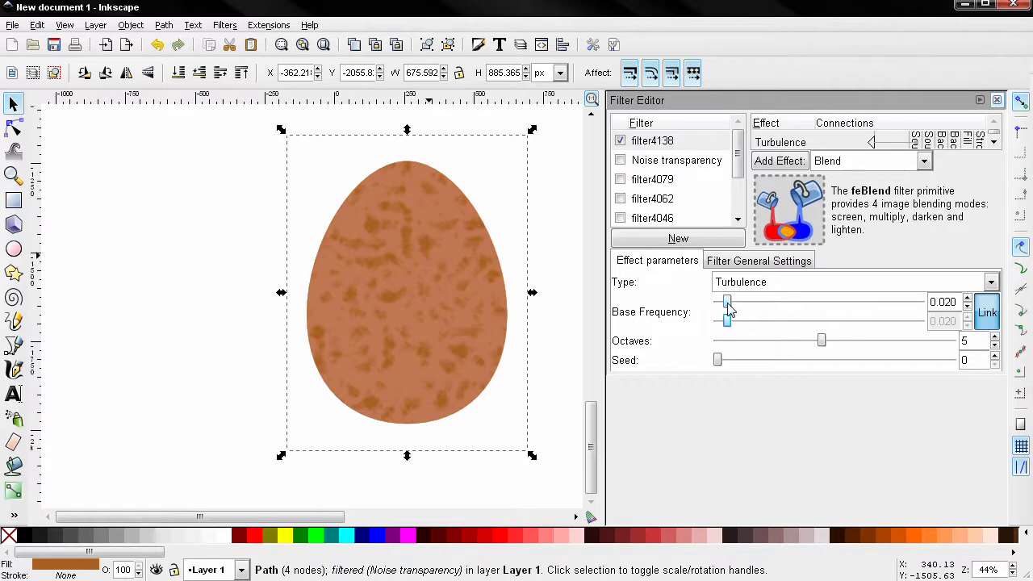
{"action": "left_click_drag", "start_coordinate": [728, 308], "coordinate": [761, 310]}
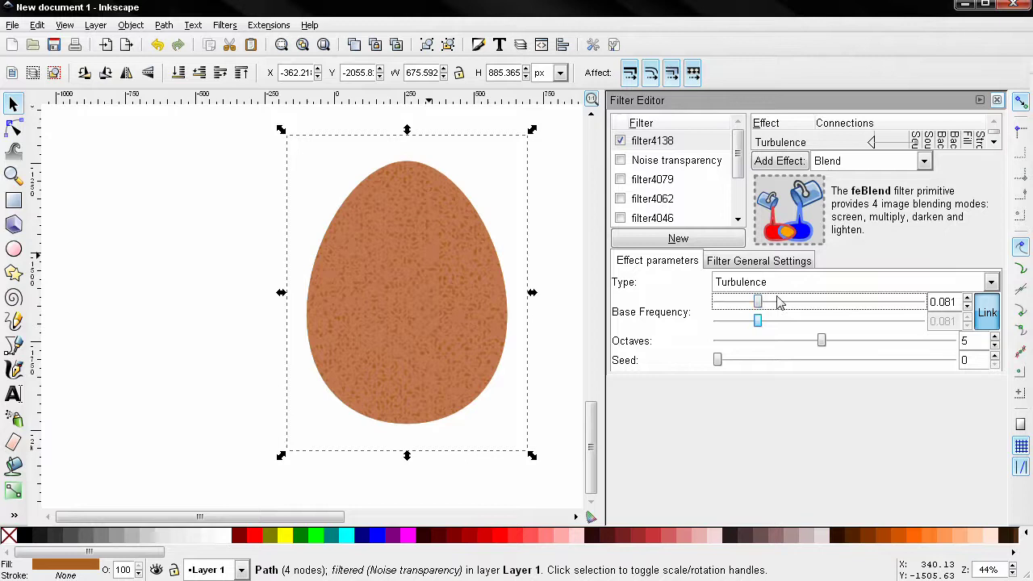
Step: Lower the speckle layer's opacity in Fill and Stroke
{"action": "left_click", "coordinate": [996, 100]}
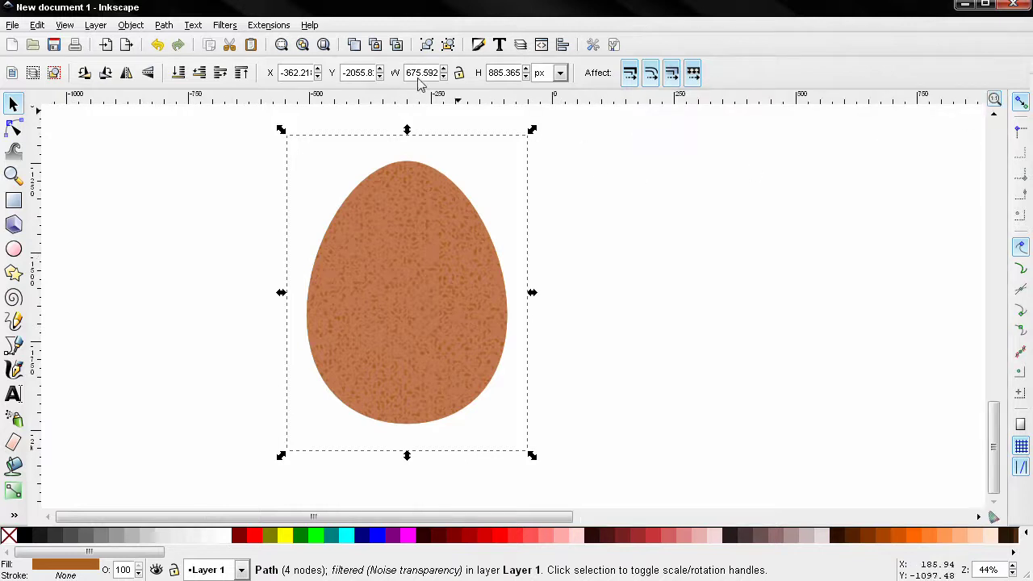
{"action": "left_click", "coordinate": [477, 45]}
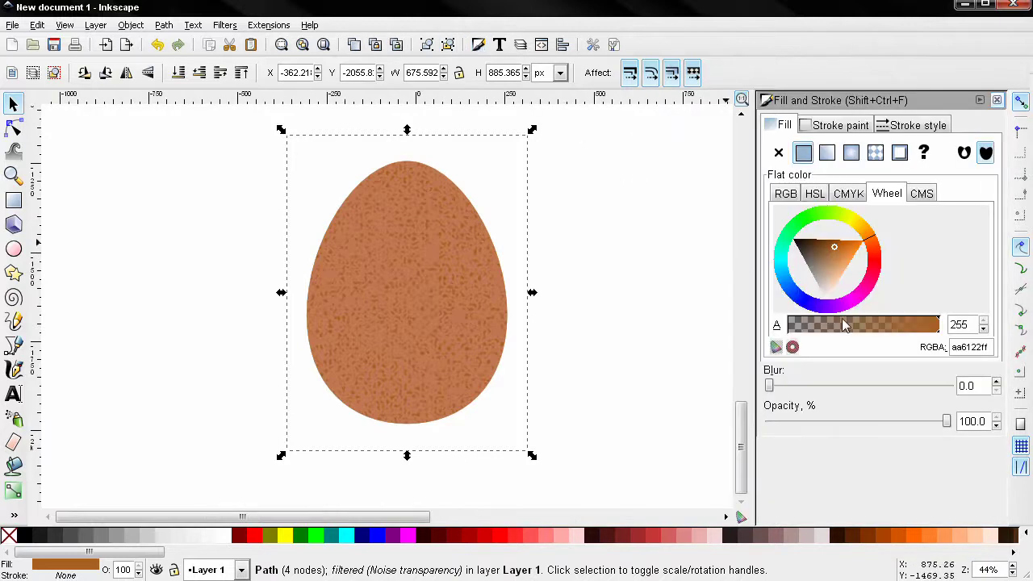
{"action": "left_click_drag", "start_coordinate": [949, 426], "coordinate": [878, 428]}
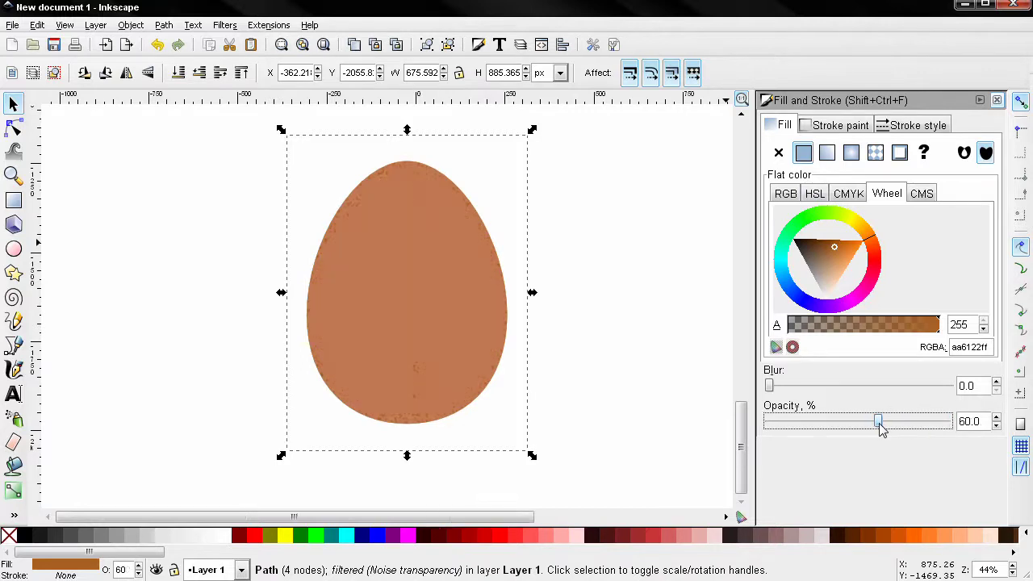
{"action": "left_click_drag", "start_coordinate": [879, 424], "coordinate": [873, 424]}
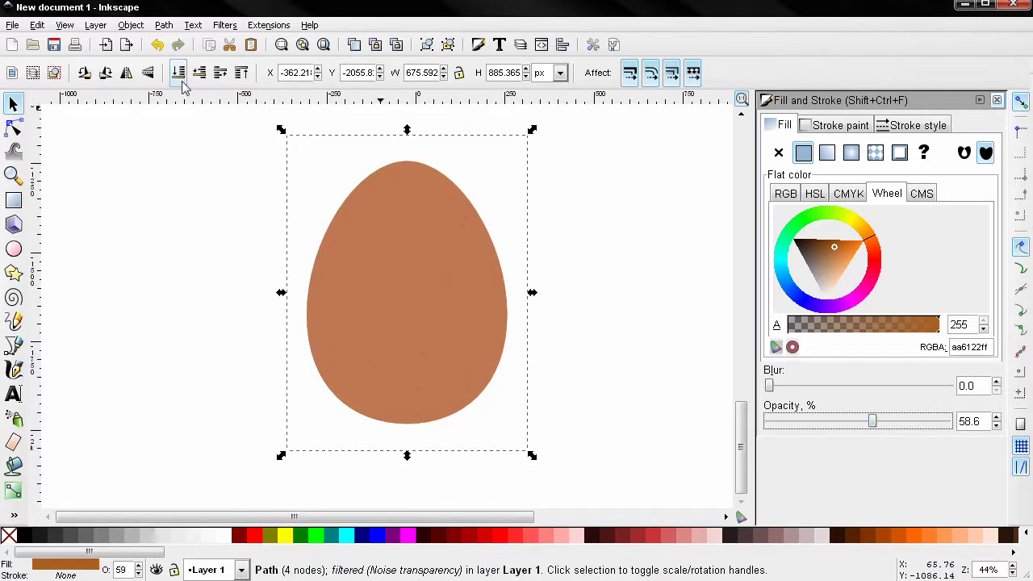
Step: Restack the eggs: flat egg to the bottom, gradient egg beneath the speckle layer
{"action": "left_click", "coordinate": [220, 250]}
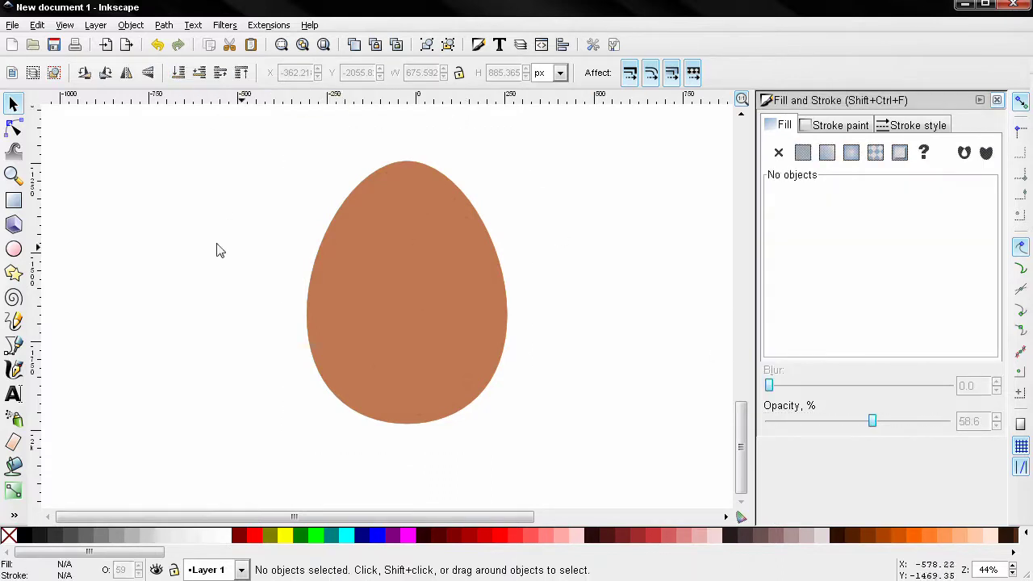
{"action": "left_click", "coordinate": [379, 273]}
{"action": "left_click", "coordinate": [180, 74]}
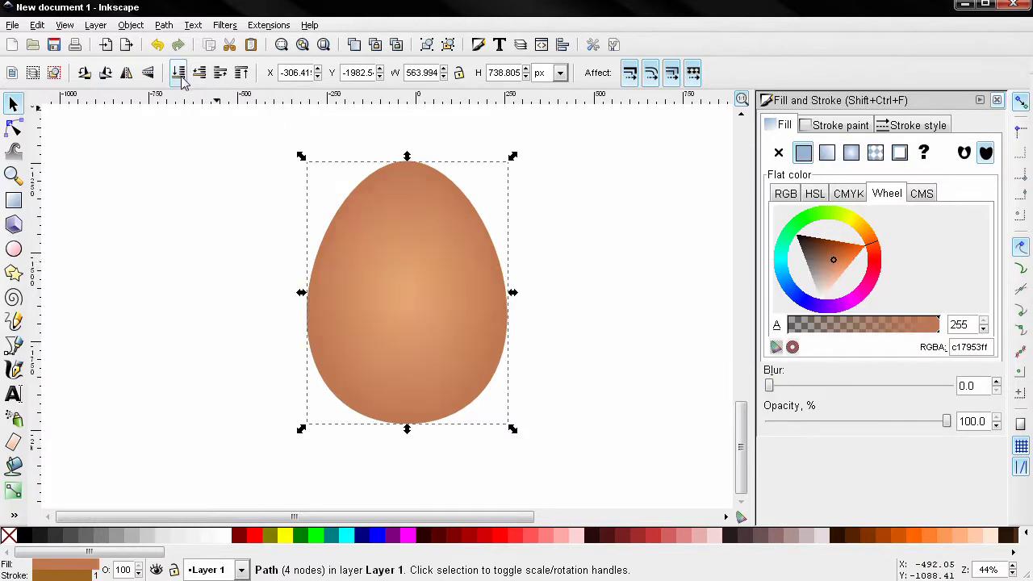
{"action": "left_click", "coordinate": [231, 233]}
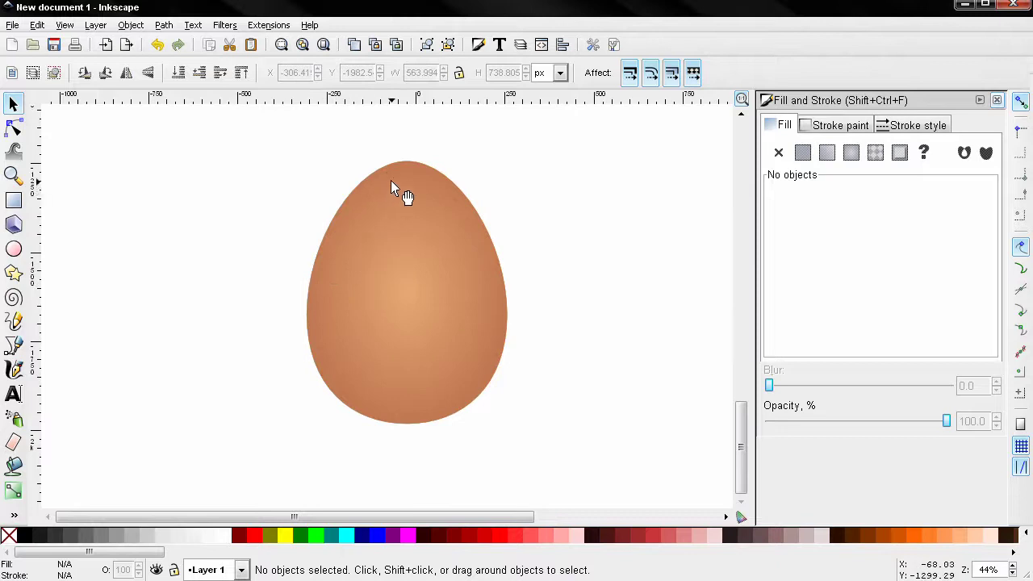
{"action": "left_click", "coordinate": [414, 247]}
{"action": "left_click", "coordinate": [200, 73]}
{"action": "left_click", "coordinate": [224, 267]}
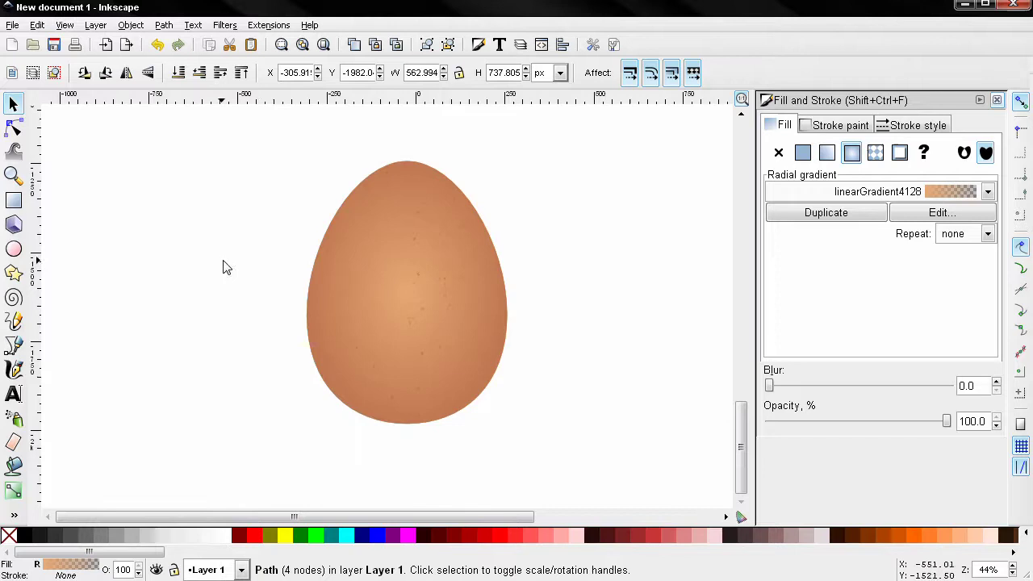
Step: Set the speckle layer's opacity to 50.9%
{"action": "left_click", "coordinate": [415, 283]}
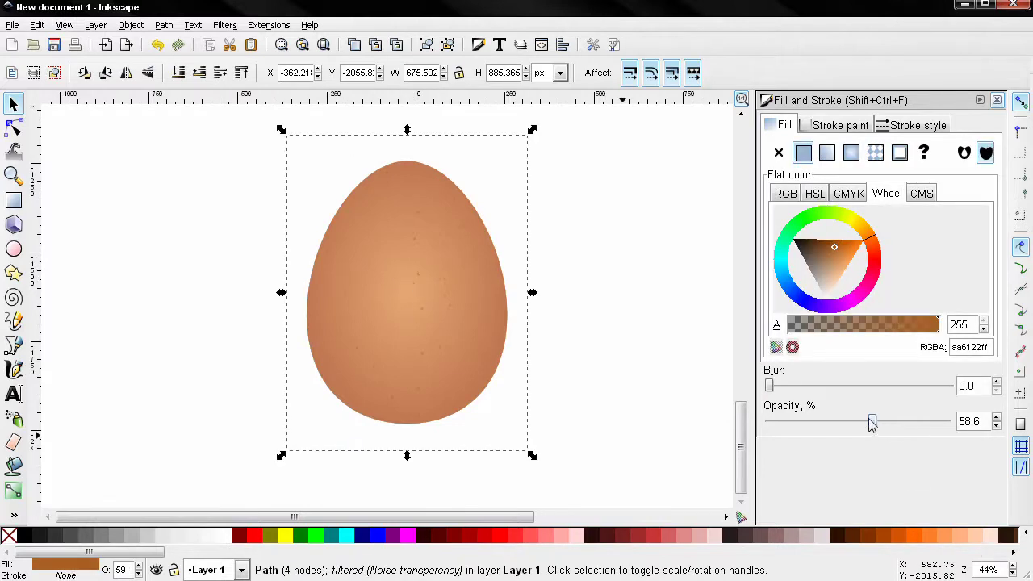
{"action": "left_click_drag", "start_coordinate": [864, 426], "coordinate": [861, 428]}
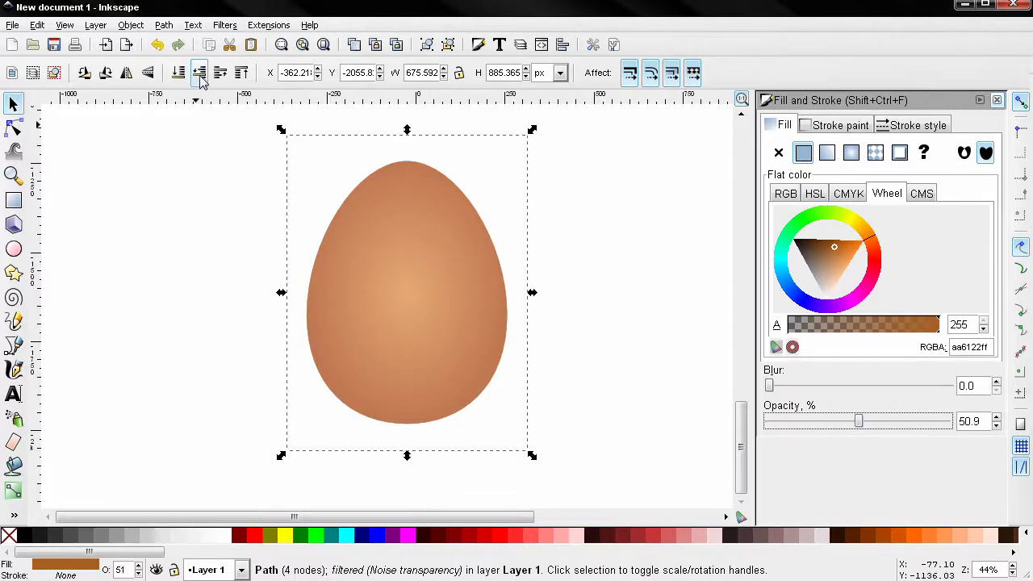
{"action": "left_click", "coordinate": [195, 154]}
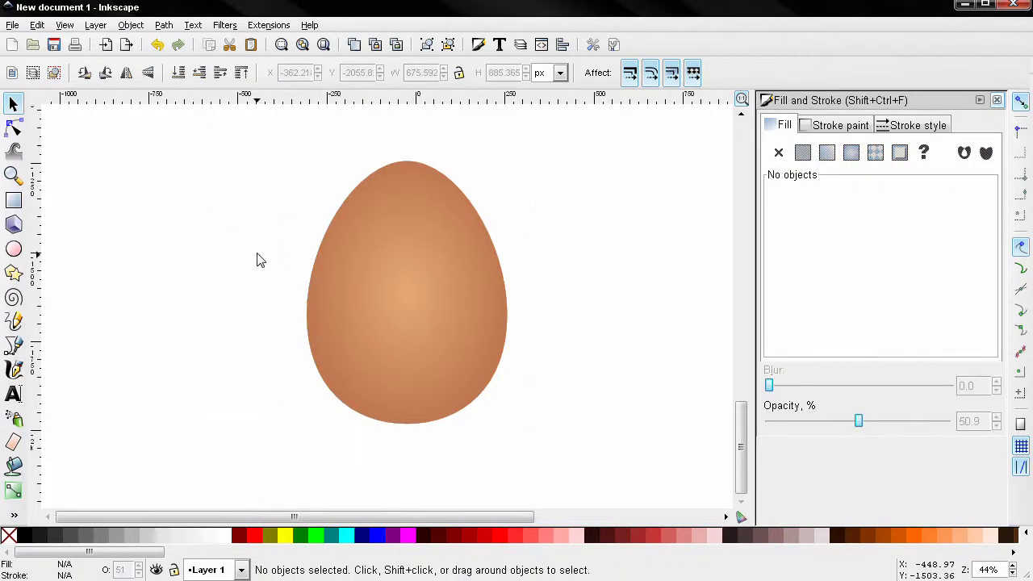
Step: Draw a flat ellipse under the egg's base for the shadow
{"action": "left_click", "coordinate": [997, 100]}
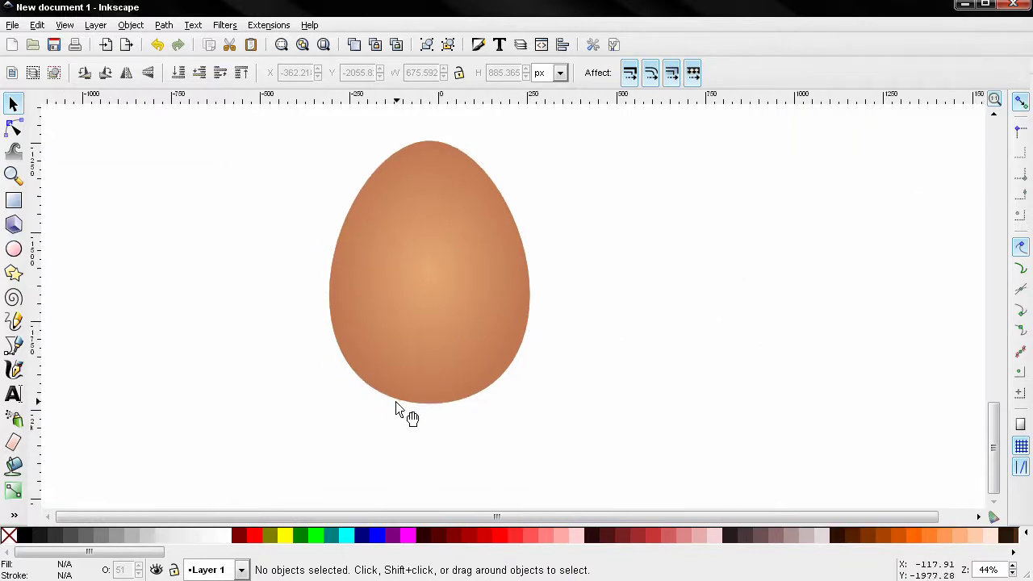
{"action": "left_click", "coordinate": [13, 250]}
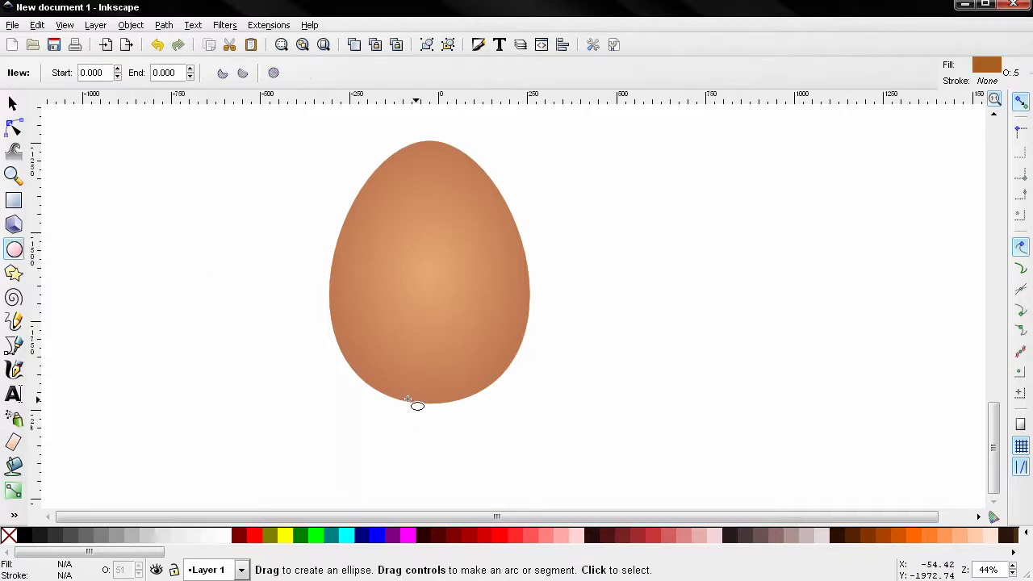
{"action": "left_click_drag", "start_coordinate": [380, 397], "coordinate": [484, 414]}
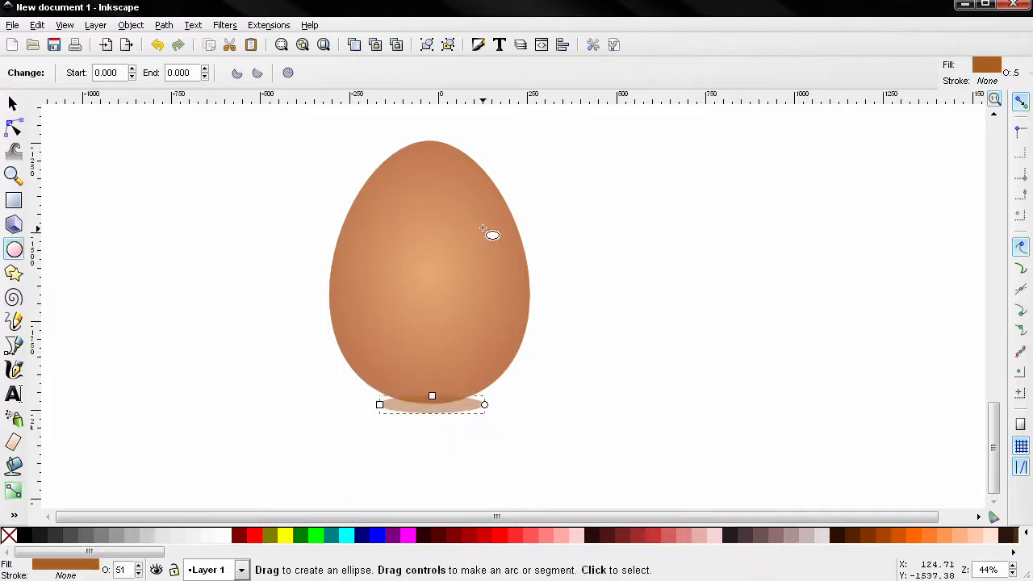
Step: Make the shadow dark brown 6b3f1aff at 82.3% opacity with blur 12.5
{"action": "left_click", "coordinate": [477, 45]}
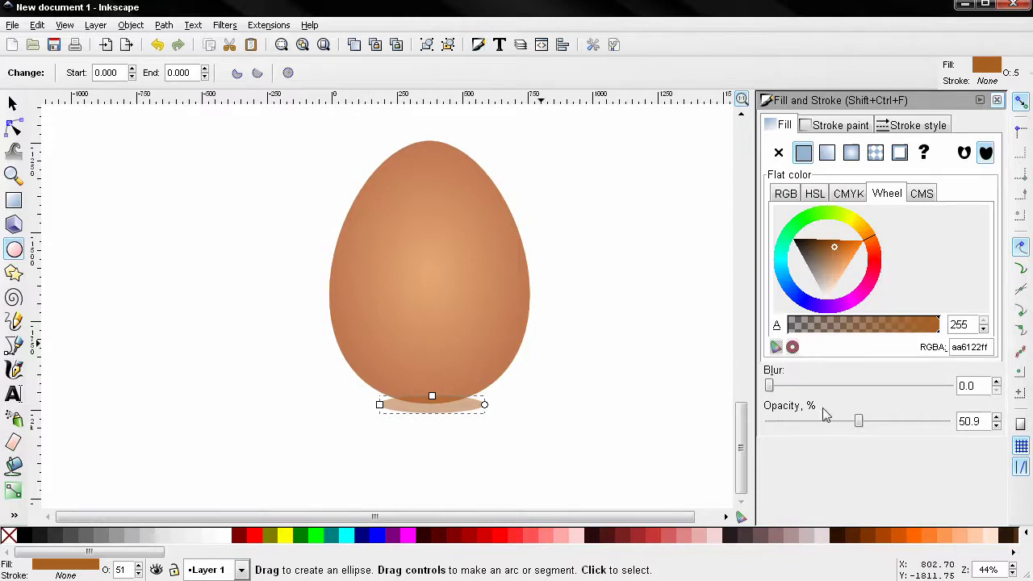
{"action": "left_click_drag", "start_coordinate": [860, 426], "coordinate": [947, 428]}
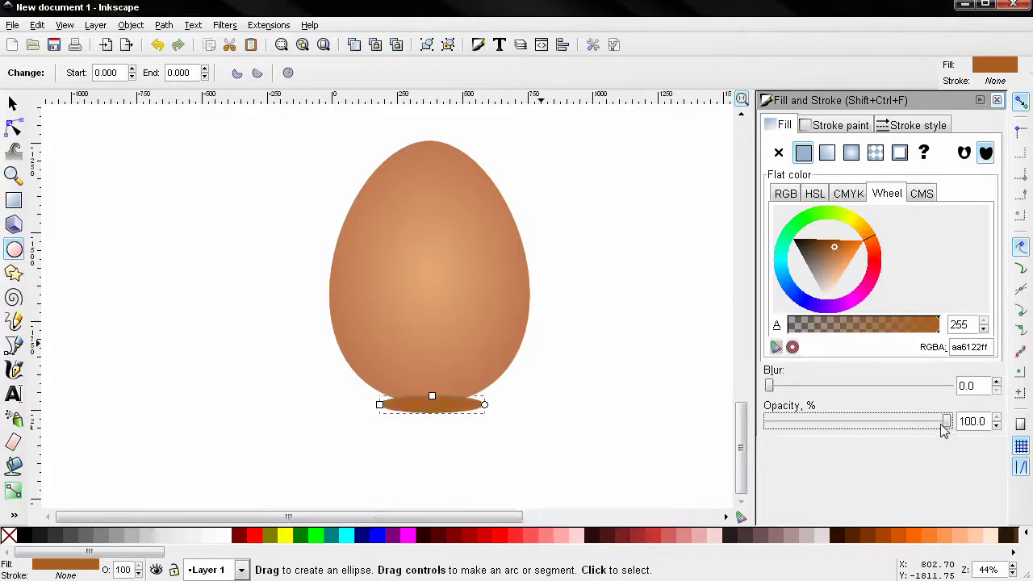
{"action": "left_click_drag", "start_coordinate": [836, 253], "coordinate": [819, 243]}
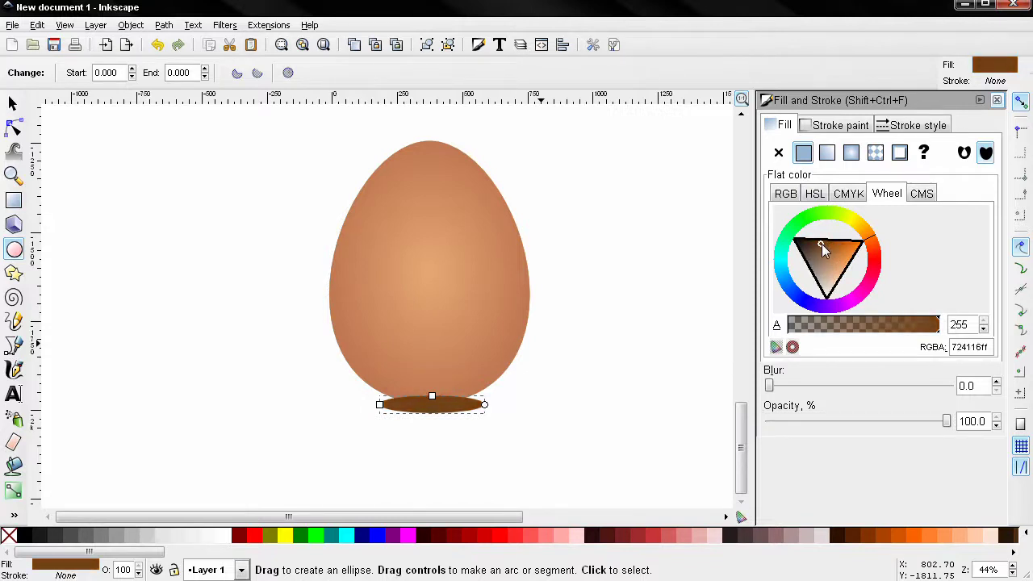
{"action": "left_click_drag", "start_coordinate": [822, 243], "coordinate": [817, 243]}
{"action": "left_click_drag", "start_coordinate": [950, 419], "coordinate": [916, 423]}
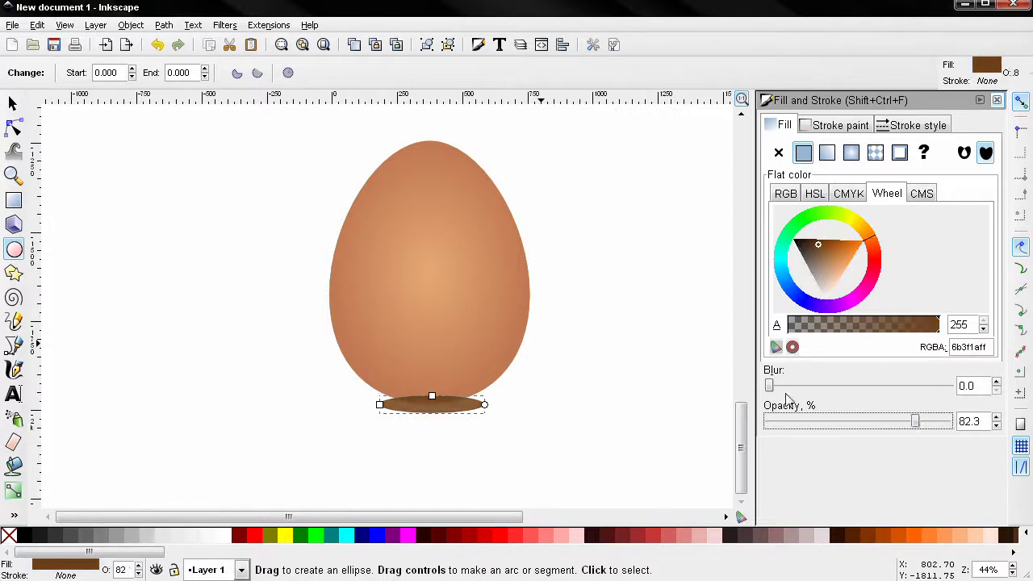
{"action": "left_click_drag", "start_coordinate": [772, 386], "coordinate": [791, 386]}
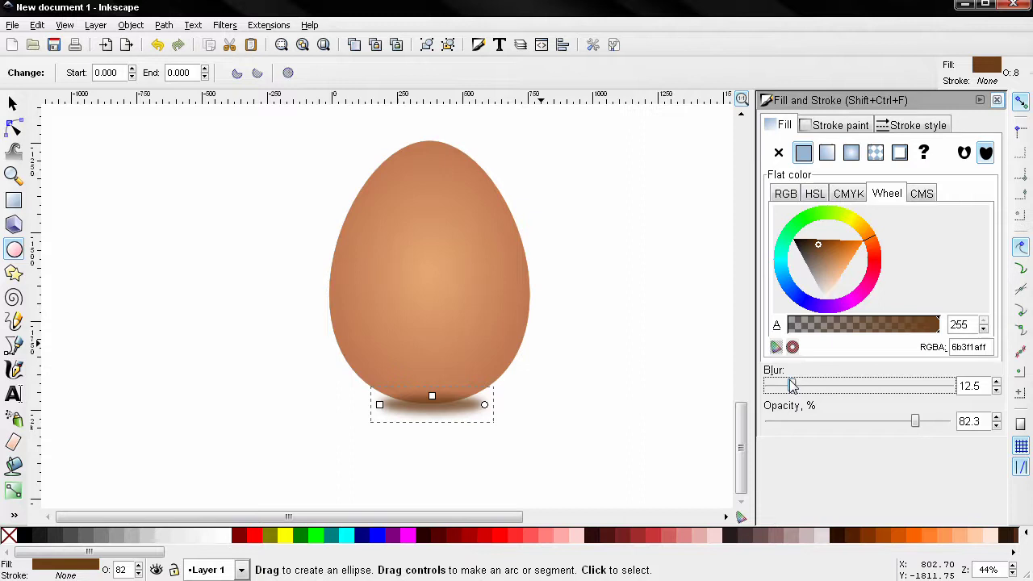
{"action": "left_click_drag", "start_coordinate": [793, 386], "coordinate": [791, 386]}
Step: Move the shadow one step behind the egg and flatten it vertically
{"action": "left_click", "coordinate": [13, 104]}
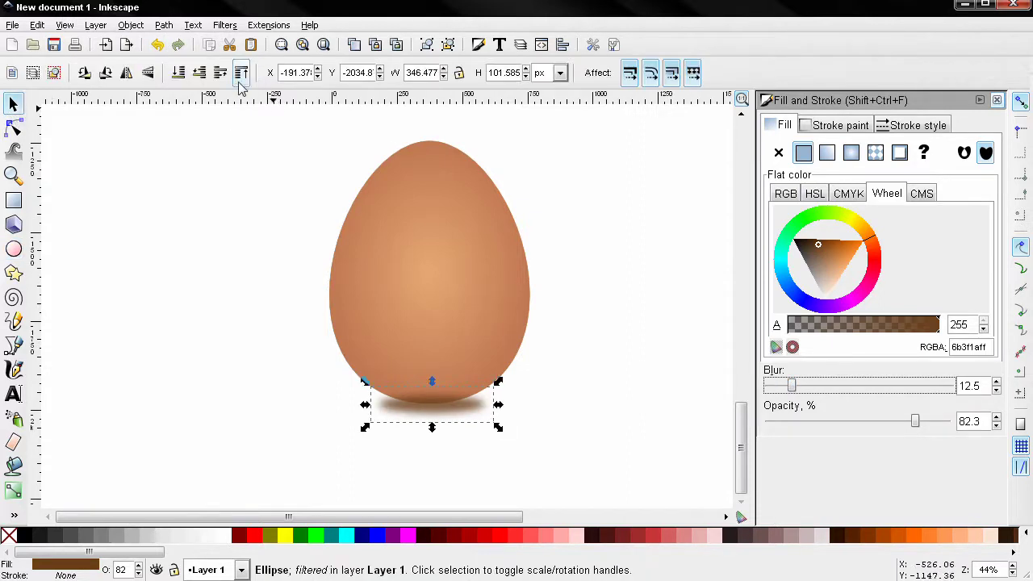
{"action": "left_click", "coordinate": [199, 79]}
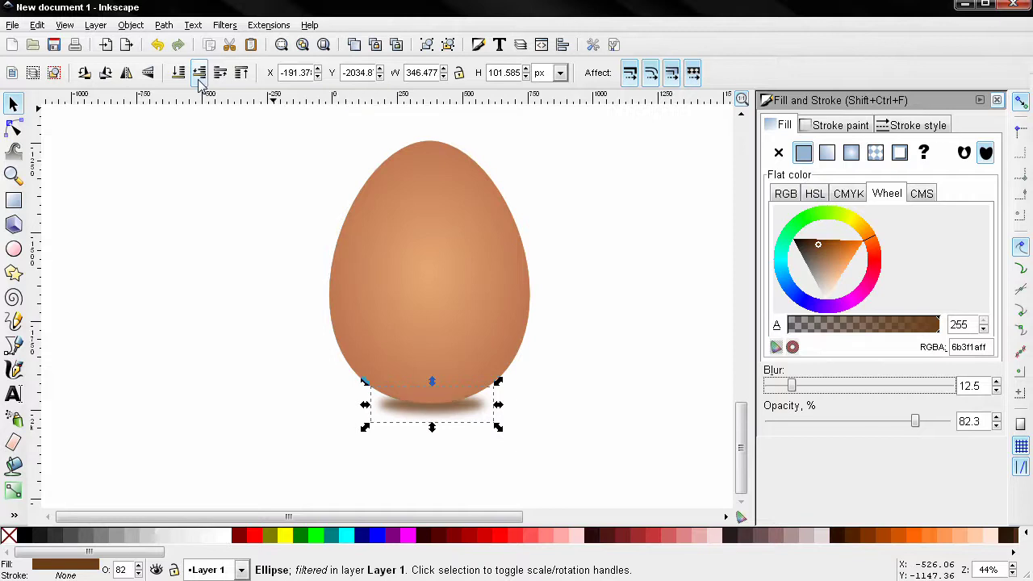
{"action": "left_click_drag", "start_coordinate": [433, 429], "coordinate": [435, 428]}
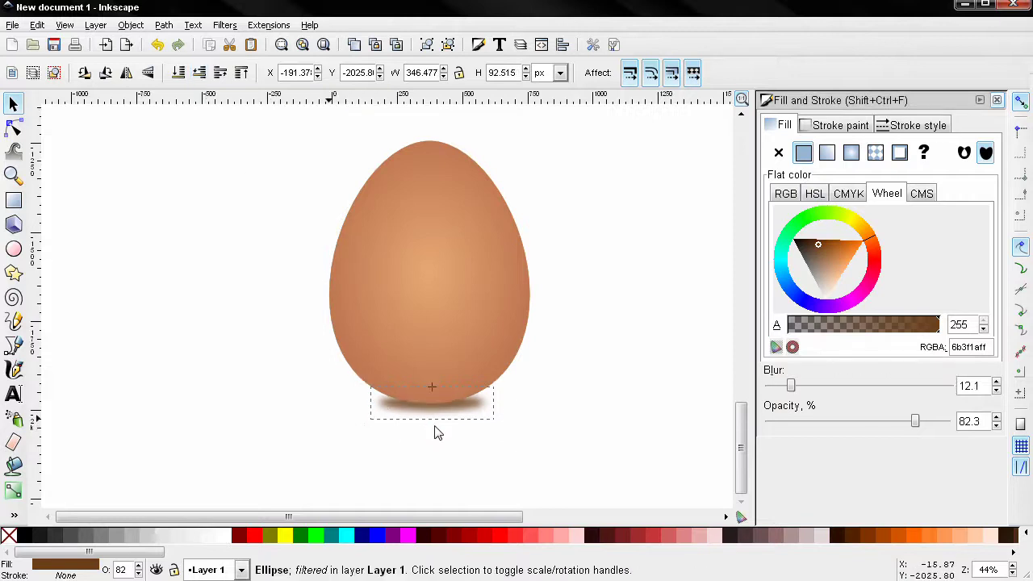
Step: Reselect the shadow and nudge it to sit centred beneath the base at X -200.44, Y -2024.0
{"action": "left_click", "coordinate": [434, 406]}
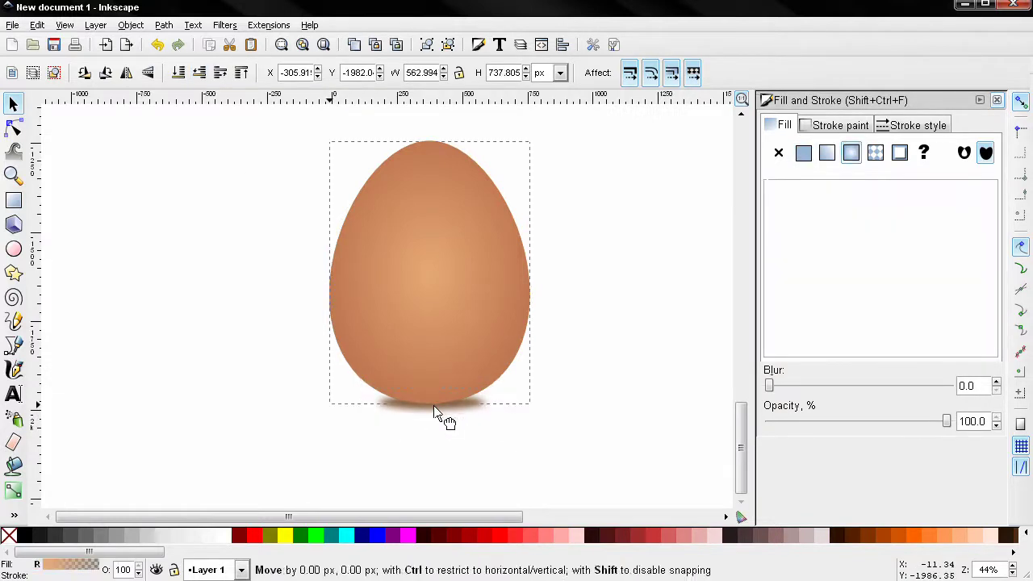
{"action": "left_click", "coordinate": [438, 417]}
{"action": "left_click", "coordinate": [436, 412]}
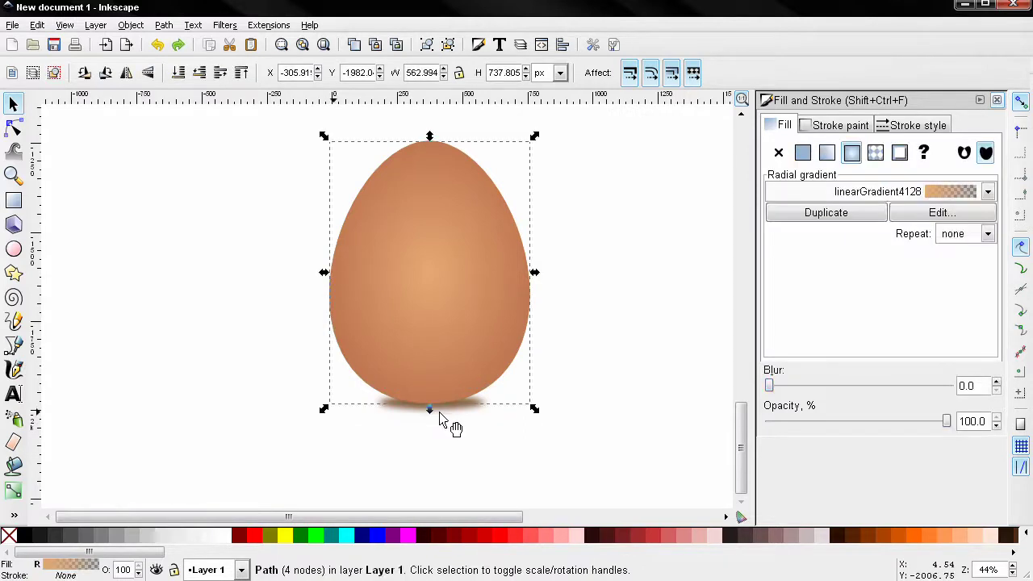
{"action": "left_click", "coordinate": [440, 412], "text": "alt"}
{"action": "left_click", "coordinate": [440, 412]}
{"action": "left_click", "coordinate": [450, 444]}
{"action": "left_click", "coordinate": [463, 411]}
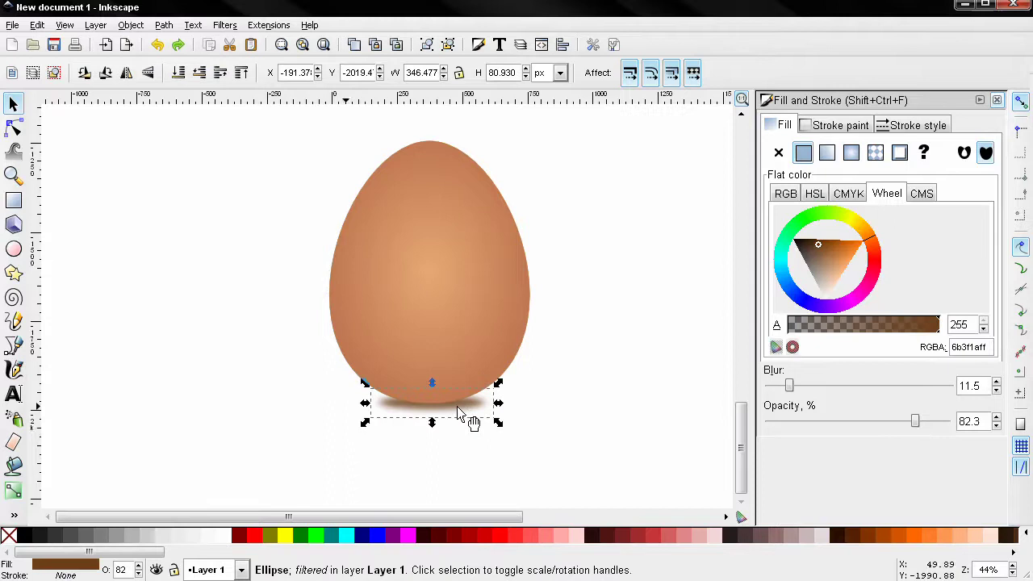
{"action": "left_click_drag", "start_coordinate": [458, 414], "coordinate": [455, 418]}
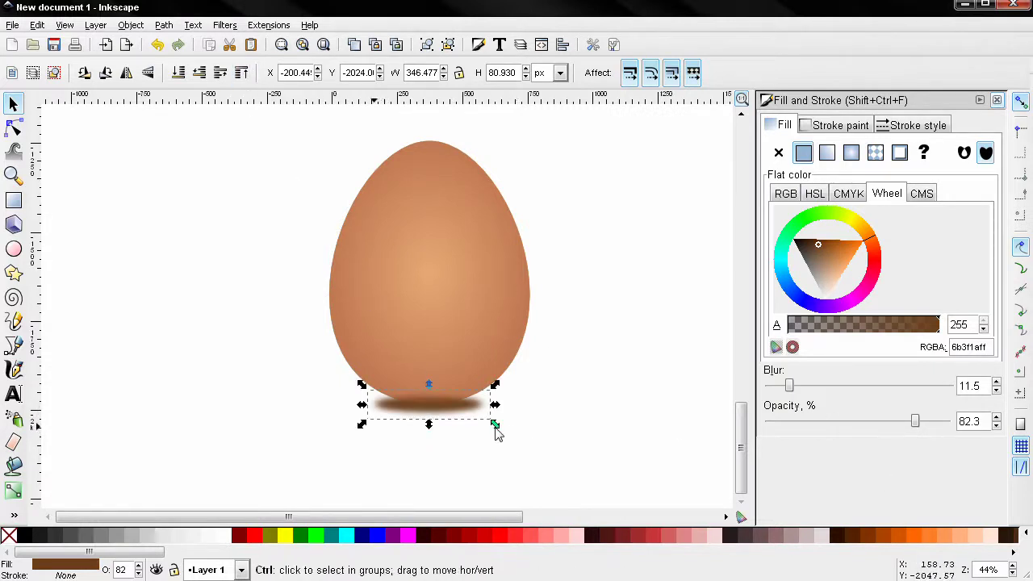
Step: Make a copy of the shadow and lower its opacity to about 70% with more blur
{"action": "left_click_drag", "start_coordinate": [495, 425], "coordinate": [516, 444]}
{"action": "key", "text": "ctrl+z"}
{"action": "left_click_drag", "start_coordinate": [916, 428], "coordinate": [875, 420]}
{"action": "left_click_drag", "start_coordinate": [795, 388], "coordinate": [813, 391]}
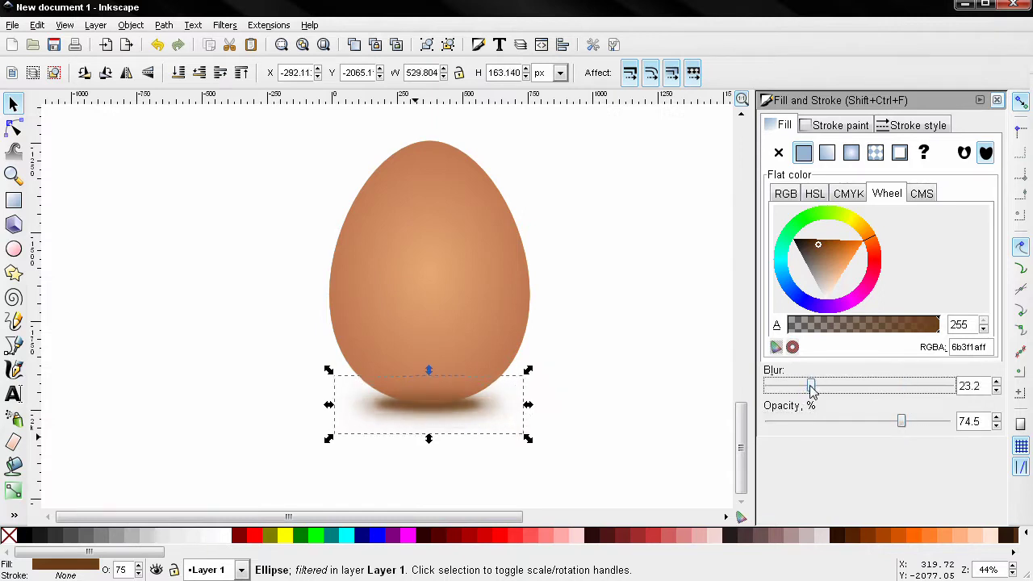
{"action": "left_click_drag", "start_coordinate": [899, 421], "coordinate": [892, 424]}
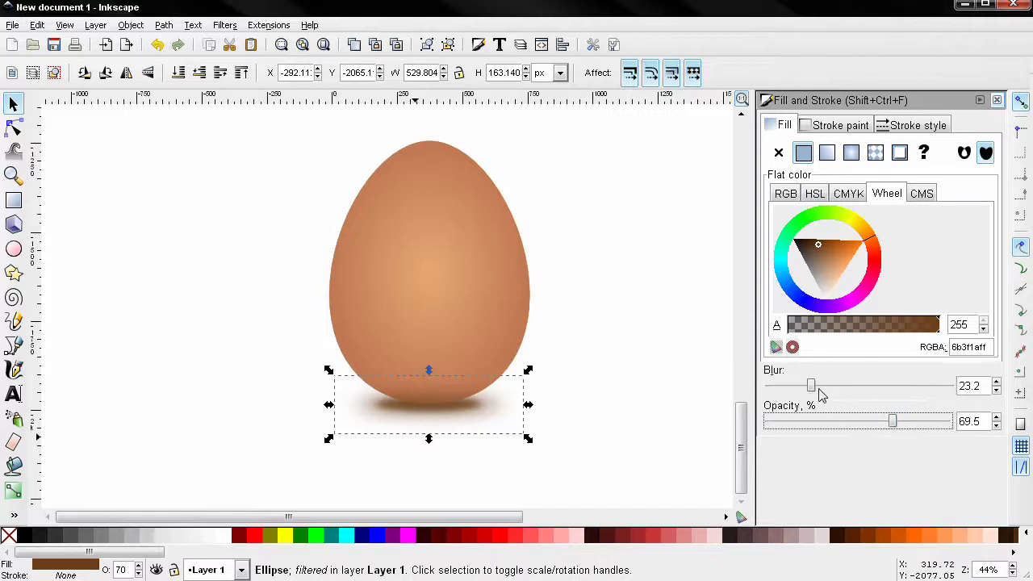
{"action": "left_click_drag", "start_coordinate": [823, 388], "coordinate": [847, 389]}
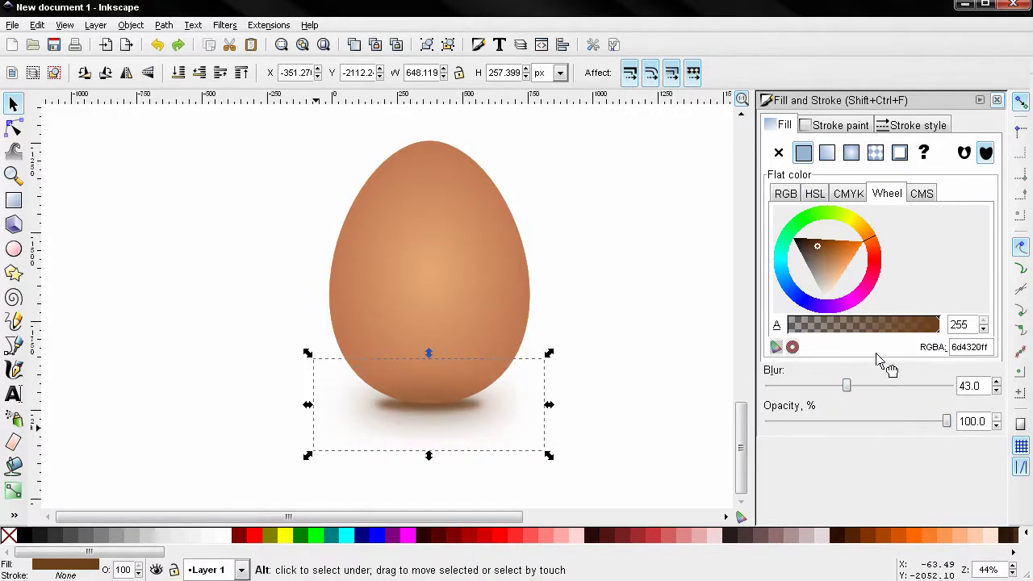
{"action": "left_click_drag", "start_coordinate": [847, 387], "coordinate": [799, 387]}
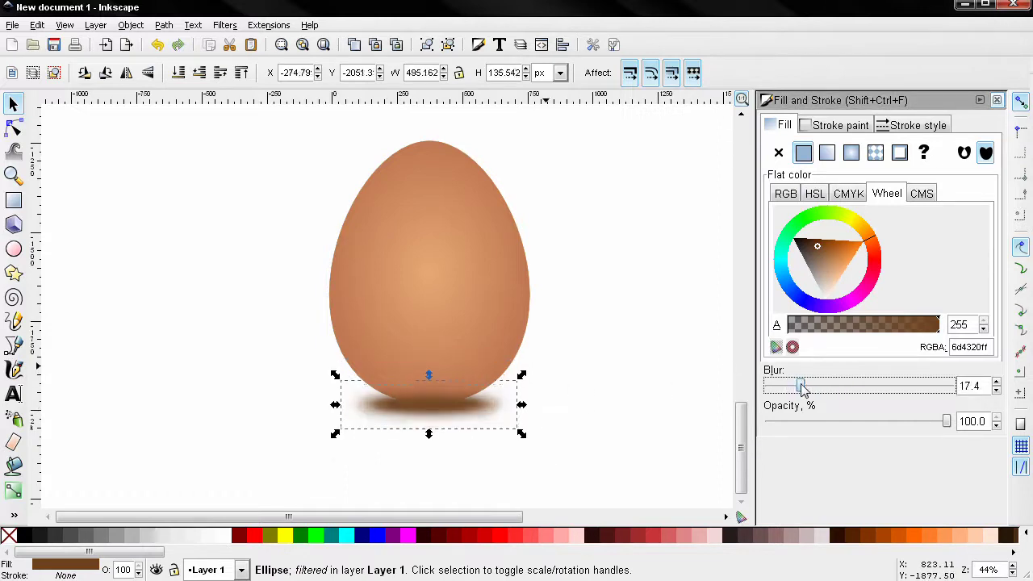
Step: Stretch the large shadow taller to 506 × 320 px and set its blur to 25
{"action": "left_click_drag", "start_coordinate": [432, 384], "coordinate": [429, 355]}
{"action": "left_click_drag", "start_coordinate": [429, 448], "coordinate": [426, 457]}
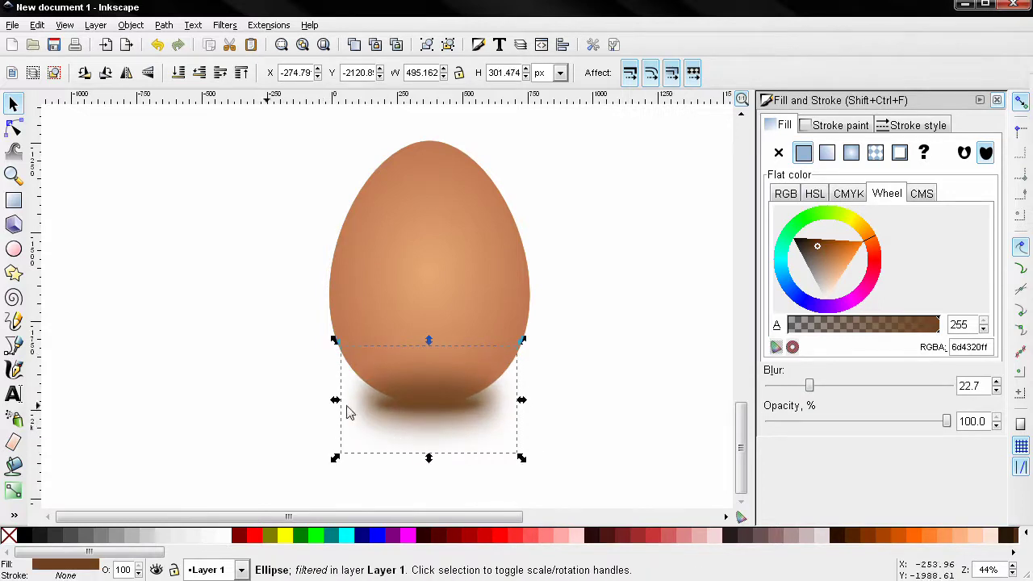
{"action": "left_click_drag", "start_coordinate": [815, 391], "coordinate": [819, 389]}
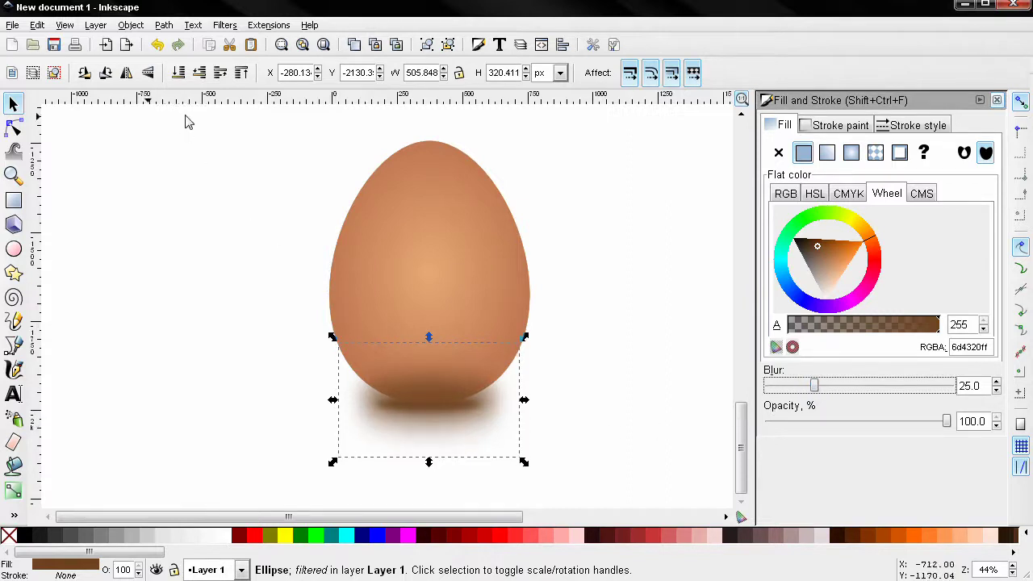
Step: Send the large shadow back, then shrink the small shadow to about 61% with blur 14.7
{"action": "left_click", "coordinate": [178, 73]}
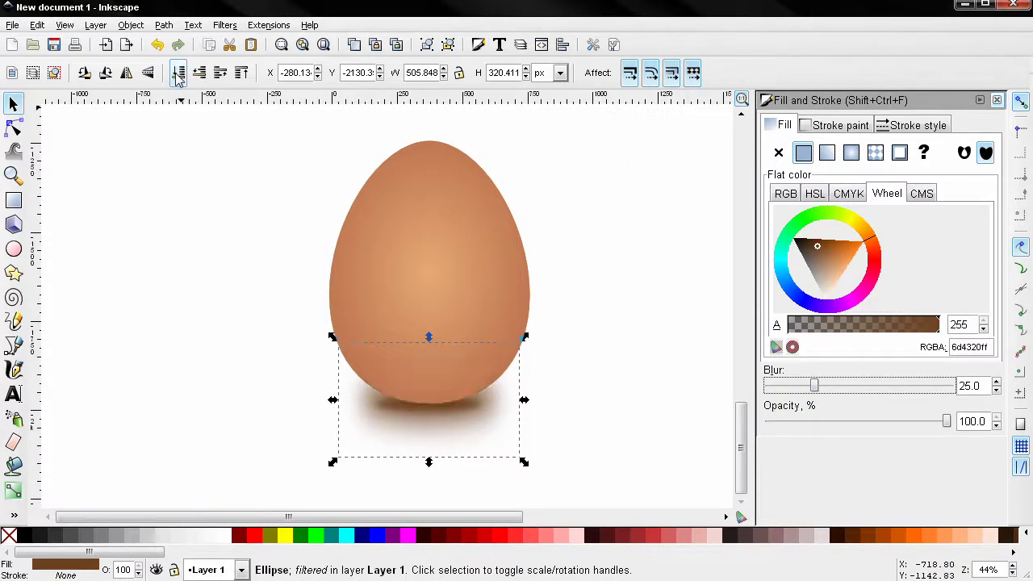
{"action": "left_click", "coordinate": [185, 272]}
{"action": "left_click", "coordinate": [462, 409]}
{"action": "left_click", "coordinate": [461, 411], "text": "alt"}
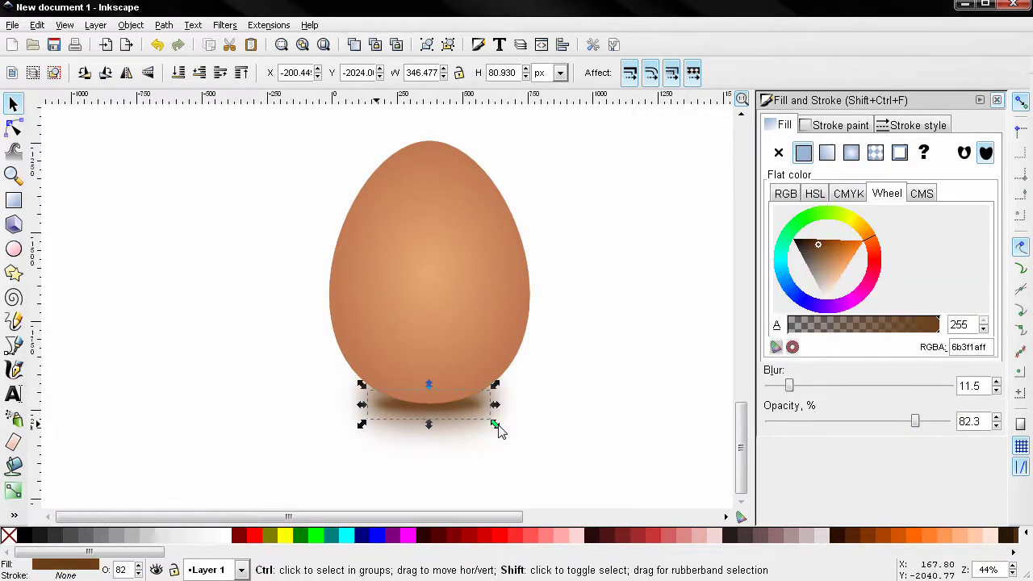
{"action": "left_click_drag", "start_coordinate": [497, 430], "coordinate": [496, 428]}
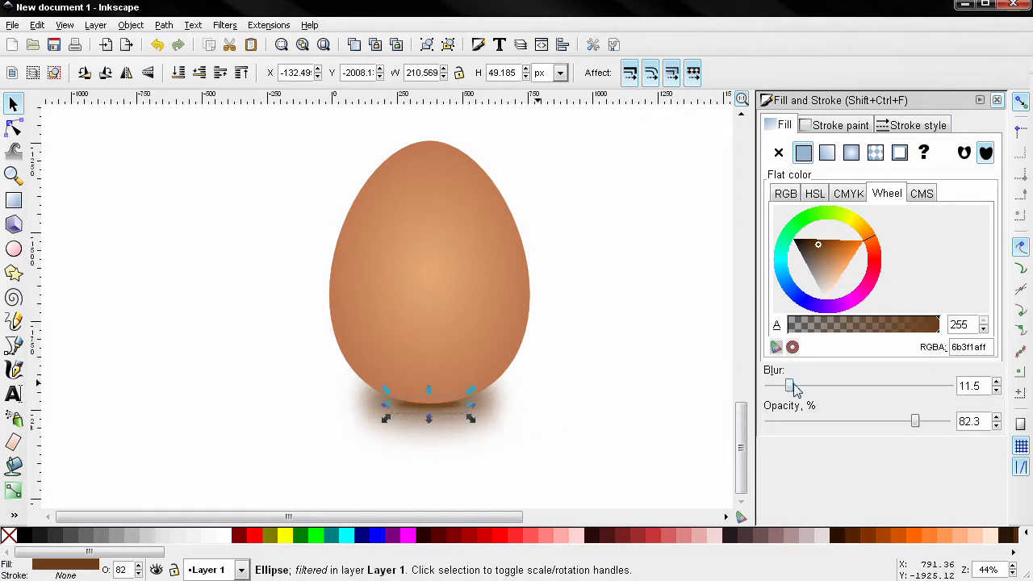
{"action": "left_click_drag", "start_coordinate": [792, 388], "coordinate": [796, 388]}
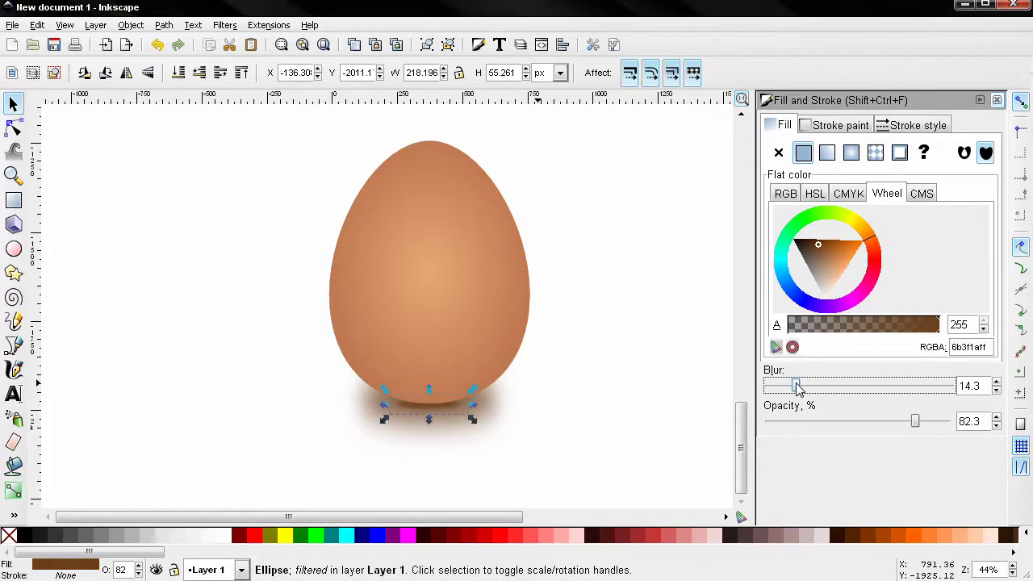
Step: Raise the large shadow to the top, stretch it to 324.641 px tall and nudge it down
{"action": "left_click", "coordinate": [569, 427]}
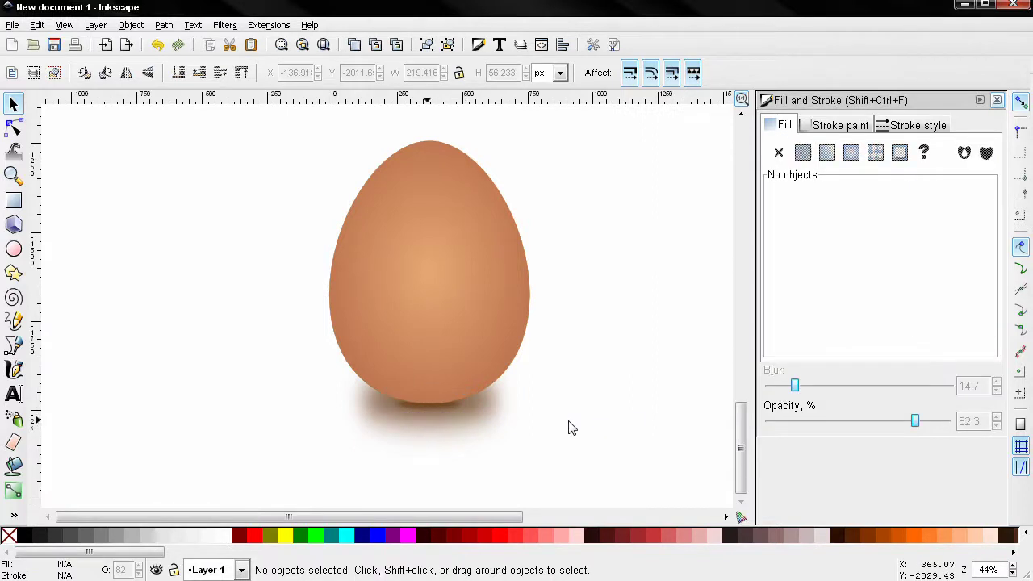
{"action": "left_click", "coordinate": [492, 422]}
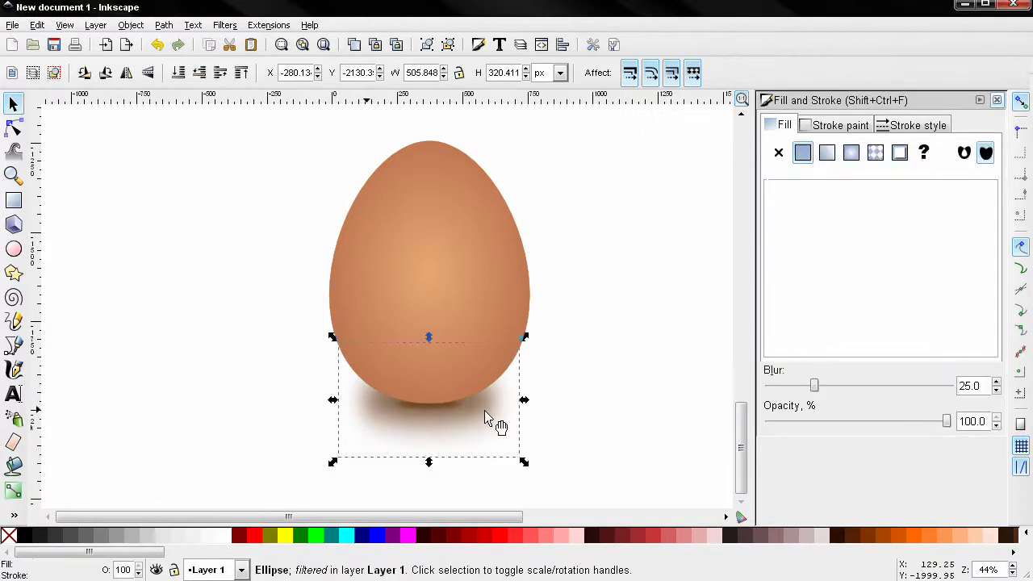
{"action": "left_click", "coordinate": [241, 73]}
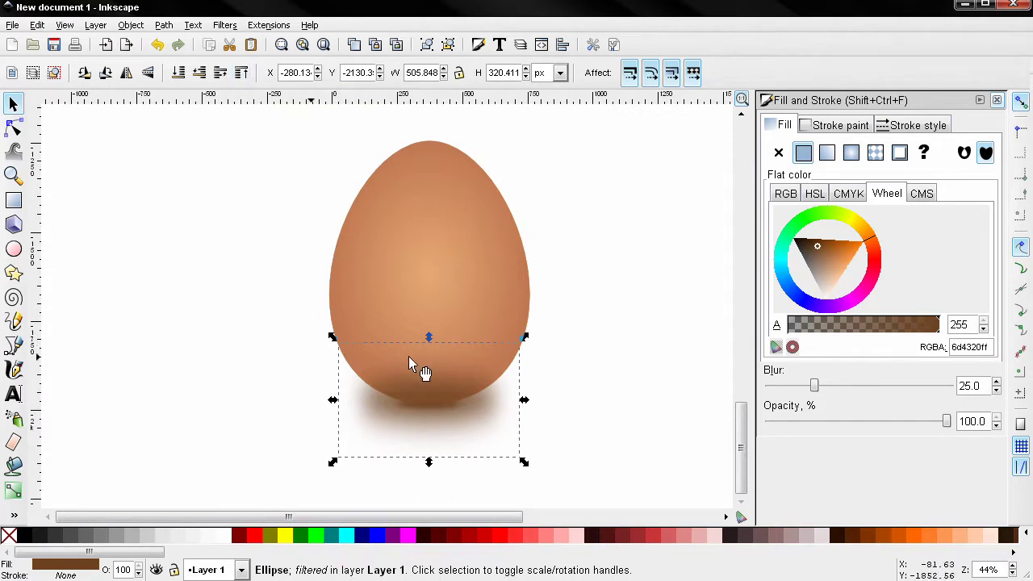
{"action": "left_click_drag", "start_coordinate": [429, 334], "coordinate": [428, 332]}
{"action": "left_click_drag", "start_coordinate": [429, 403], "coordinate": [432, 407]}
{"action": "left_click", "coordinate": [274, 375]}
Step: Increase the large shadow's blur to 29.0, then close the Fill and Stroke panel
{"action": "scroll", "coordinate": [578, 349], "scroll_direction": "down", "scroll_amount": 1}
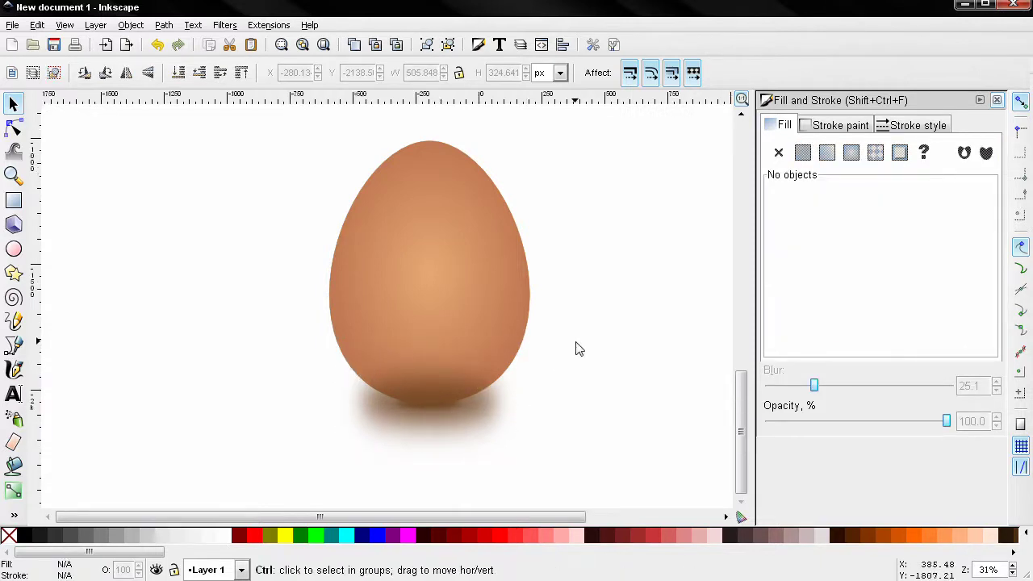
{"action": "left_click", "coordinate": [997, 100]}
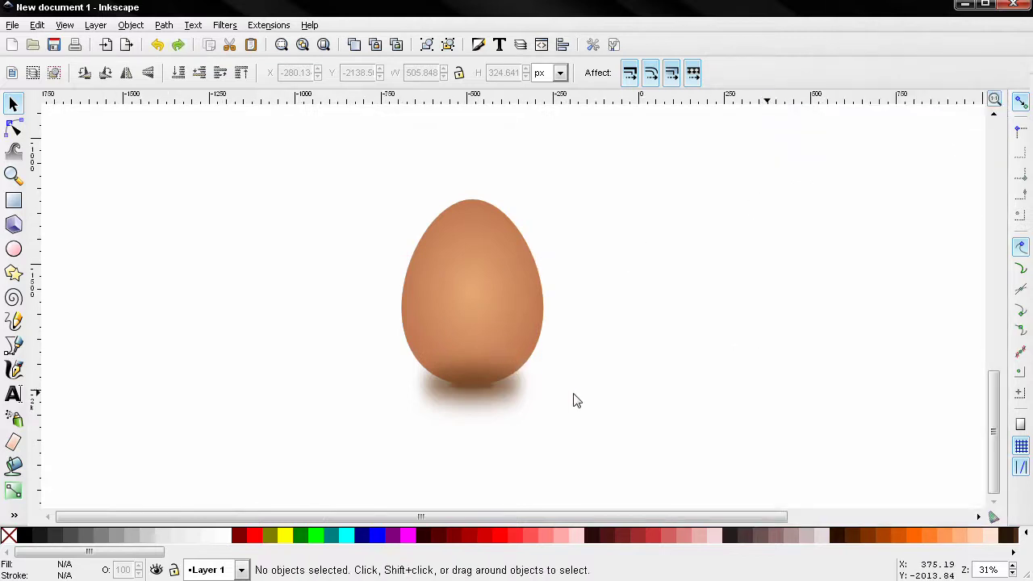
{"action": "left_click", "coordinate": [481, 388]}
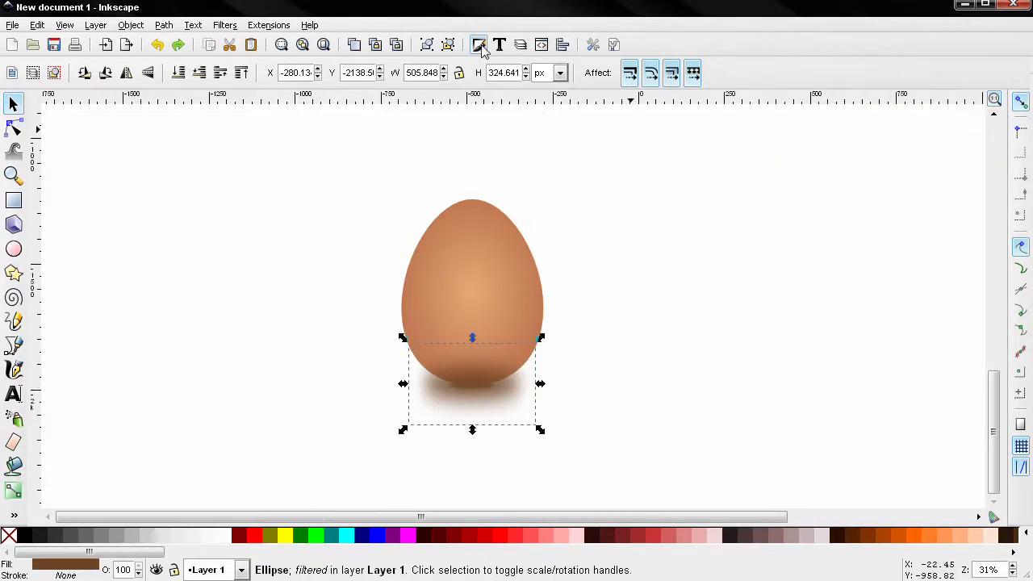
{"action": "left_click", "coordinate": [478, 45]}
{"action": "left_click_drag", "start_coordinate": [815, 388], "coordinate": [824, 392]}
{"action": "left_click", "coordinate": [703, 345]}
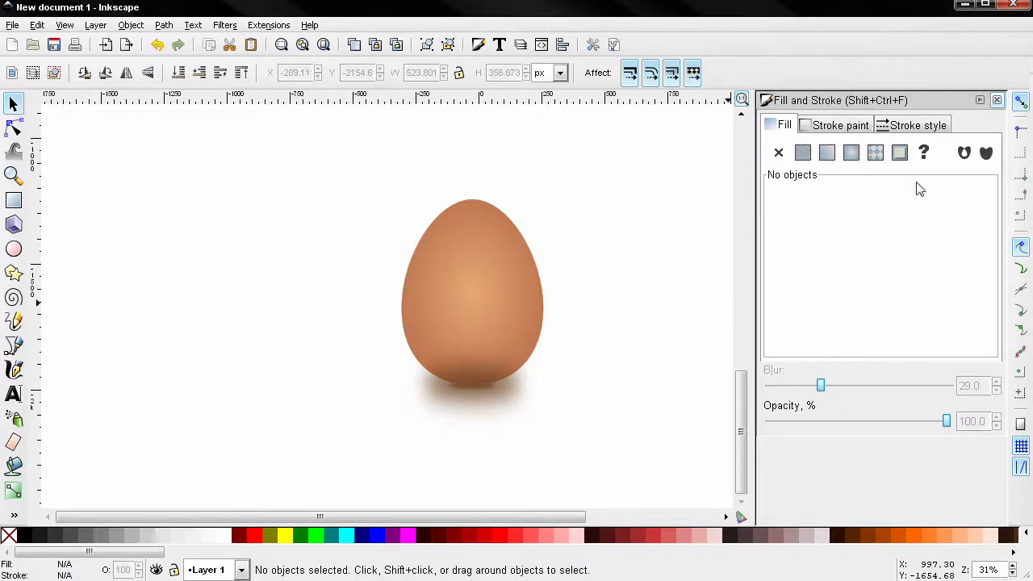
{"action": "left_click", "coordinate": [996, 100]}
{"action": "scroll", "coordinate": [680, 319], "scroll_direction": "up", "scroll_amount": 1, "text": "ctrl"}
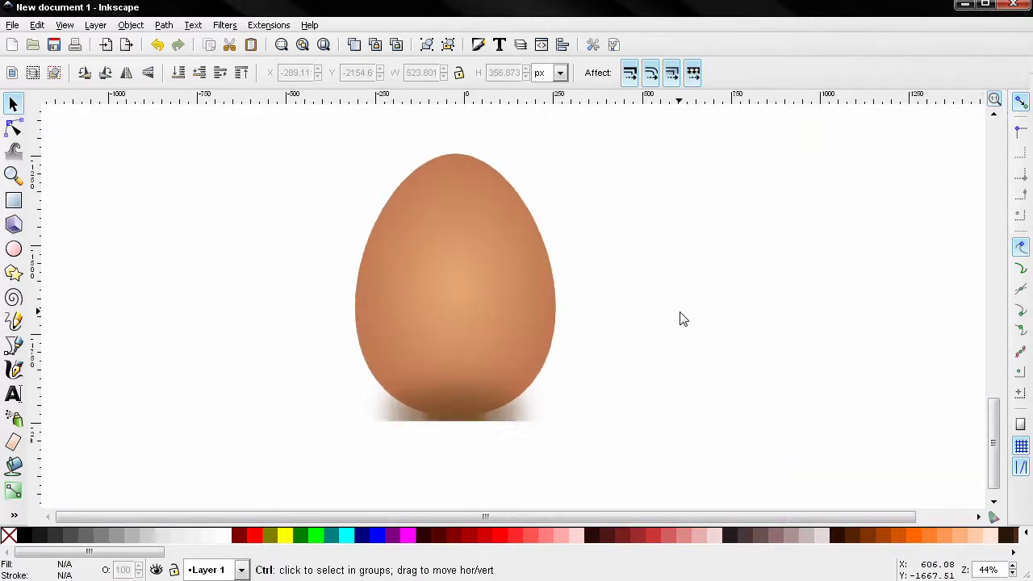
{"action": "left_click_drag", "start_coordinate": [680, 319], "coordinate": [737, 325]}
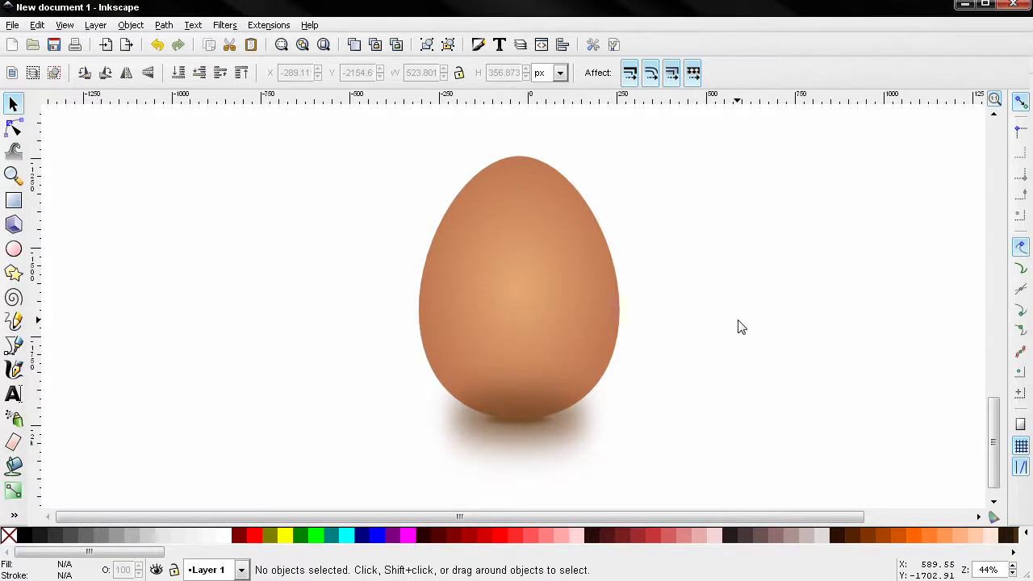